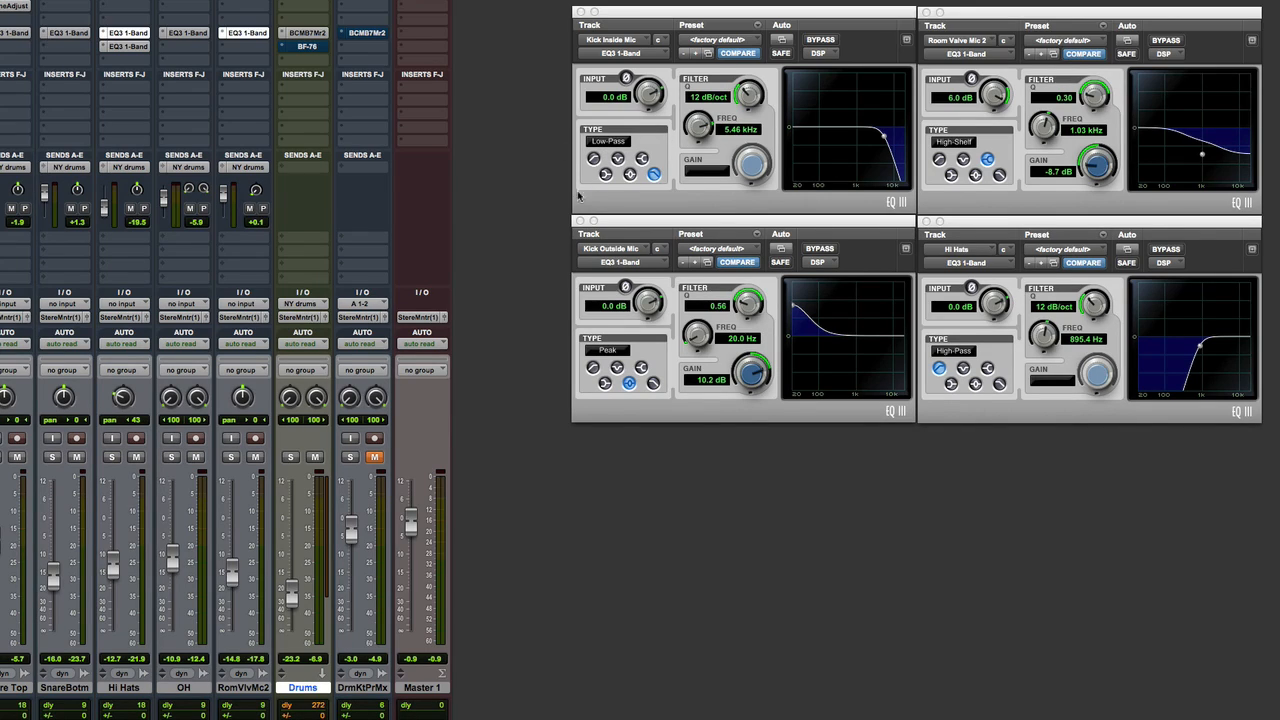
Lower the low-pass frequency of the Kick Inside Mic EQ to 1.42 kHz
left_click(663, 15)
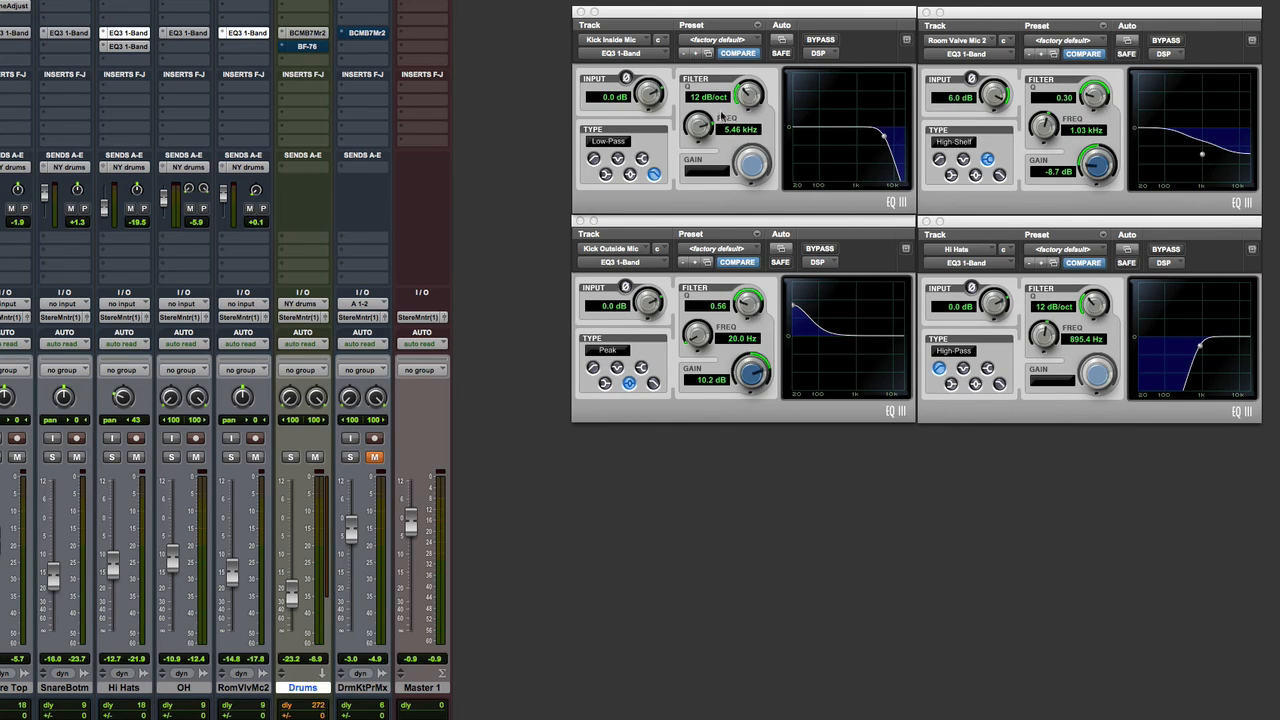
mouse_move(881, 135)
left_mouse_down()
mouse_move(787, 137)
mouse_move(883, 140)
mouse_move(810, 133)
mouse_move(854, 129)
mouse_move(859, 146)
mouse_move(905, 143)
mouse_move(828, 140)
mouse_move(900, 141)
mouse_move(862, 143)
left_mouse_up()
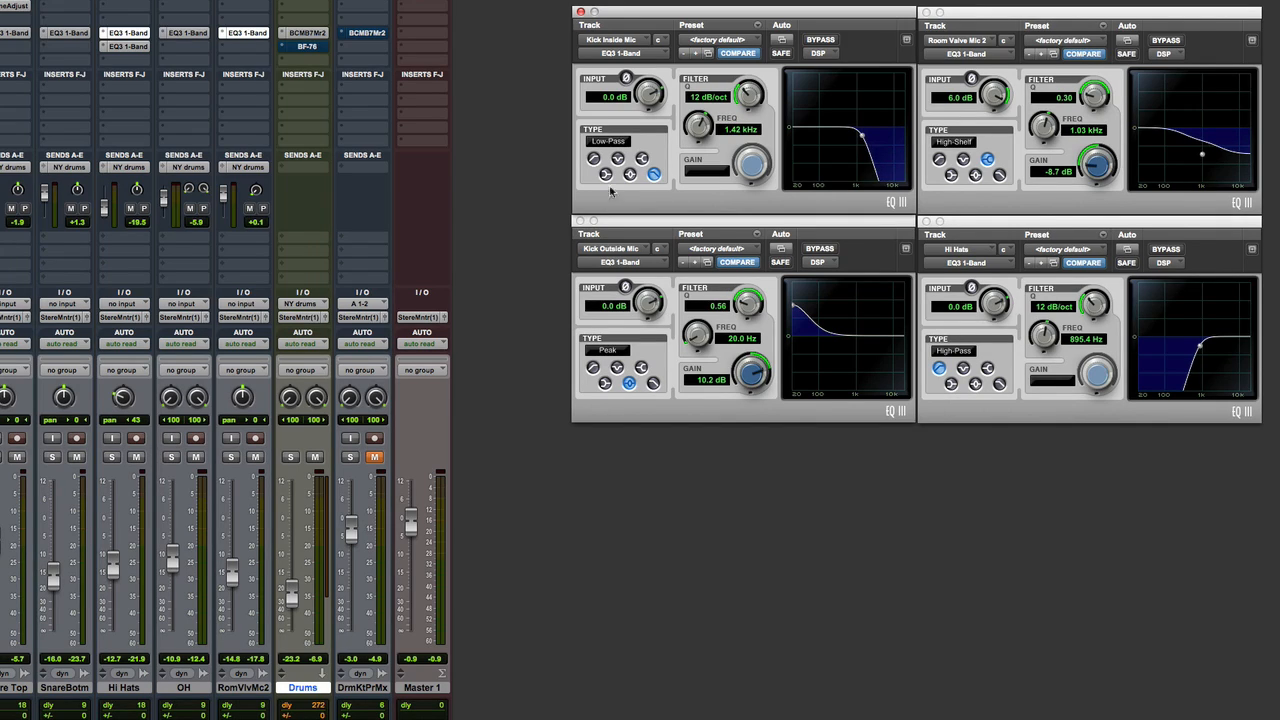
Move the Kick Inside Mic EQ window closer to the mixer and close the other three EQ windows
left_click(580, 220)
left_click(926, 221)
left_click(926, 12)
left_click_drag(876, 15, 818, 27)
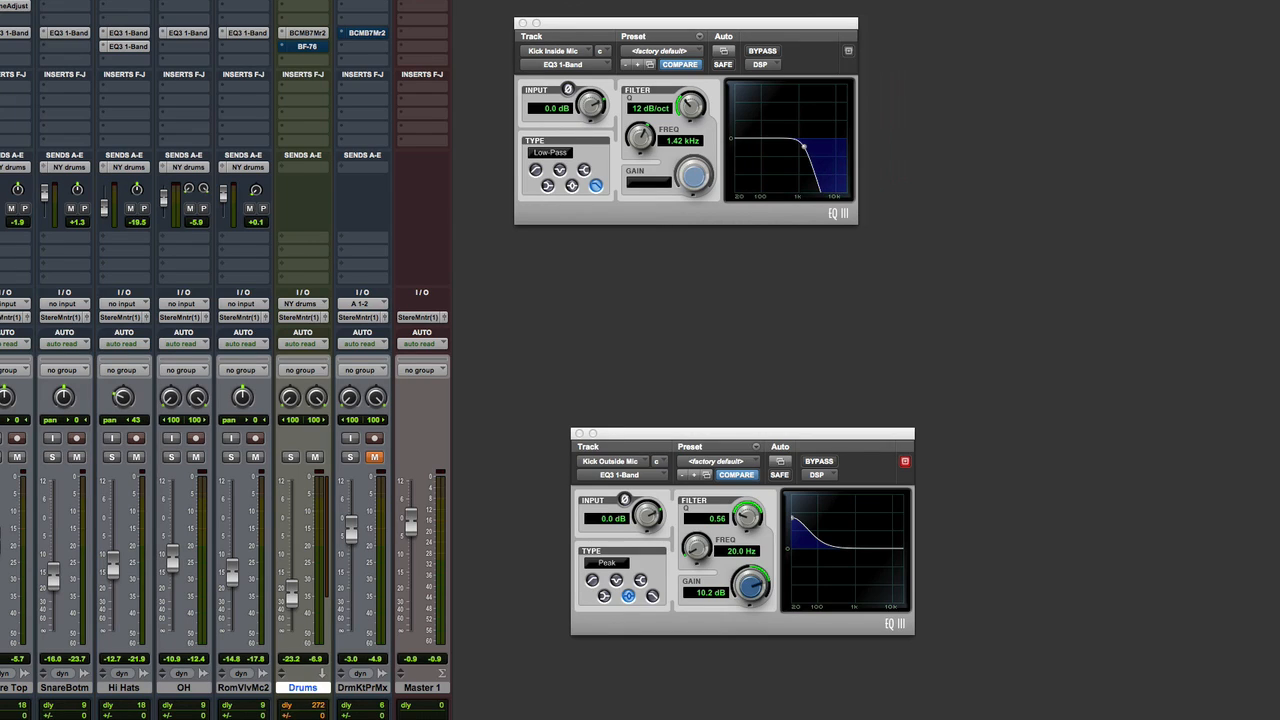
left_click(849, 51)
left_click(576, 434)
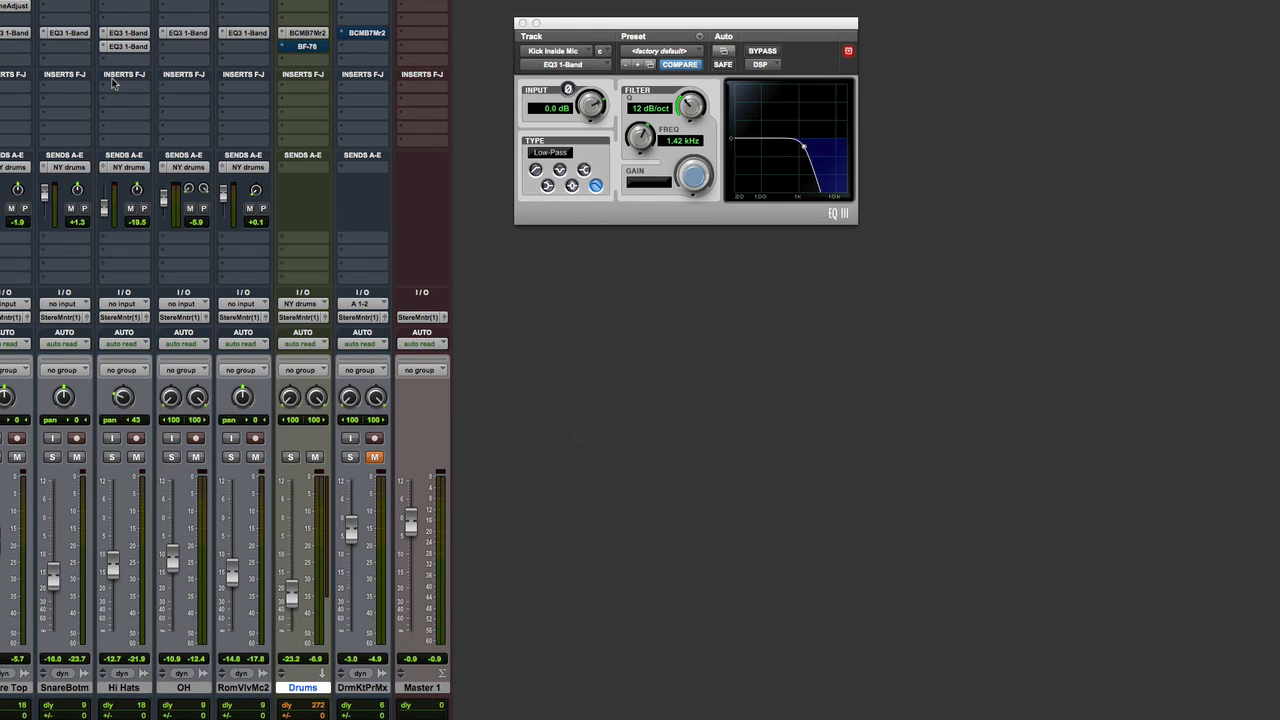
Show the Kick Outside Mic and Snare Top EQs together in separate windows, placing Snare Top below, and close the Snare Top one
left_click(849, 52)
left_click(849, 52)
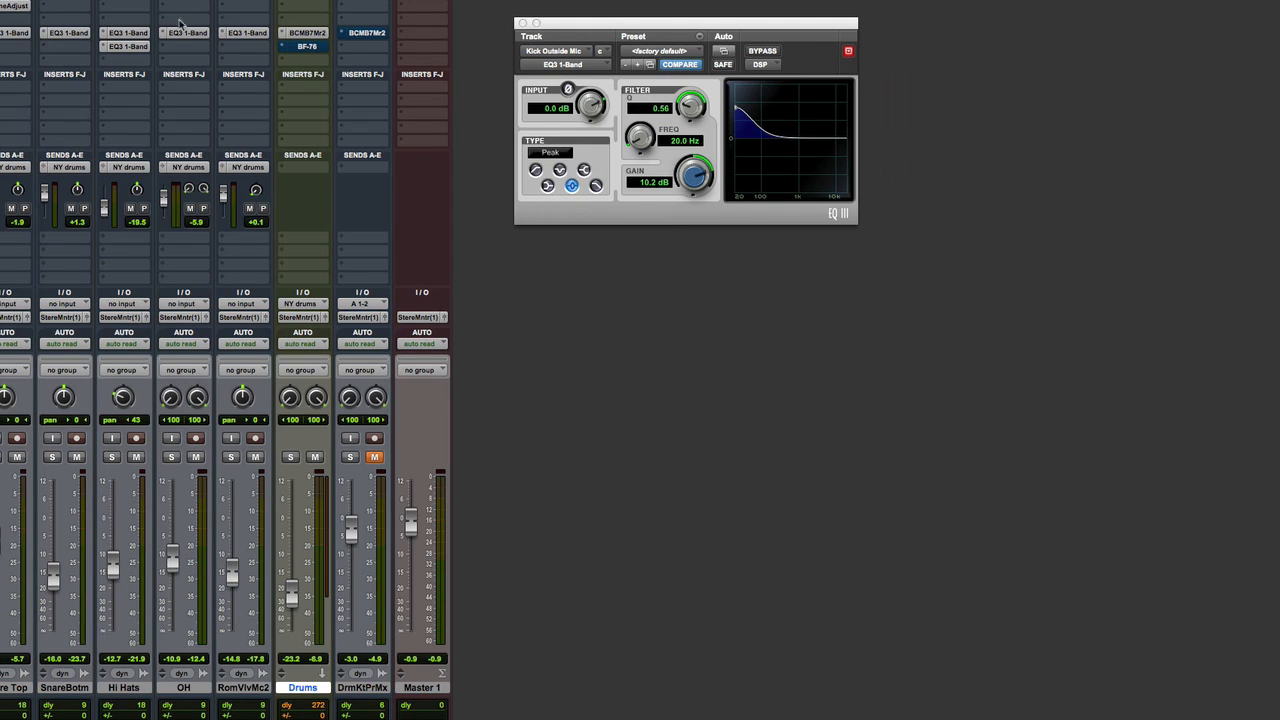
left_click(849, 52)
left_click(8, 35)
left_click_drag(584, 28, 584, 244)
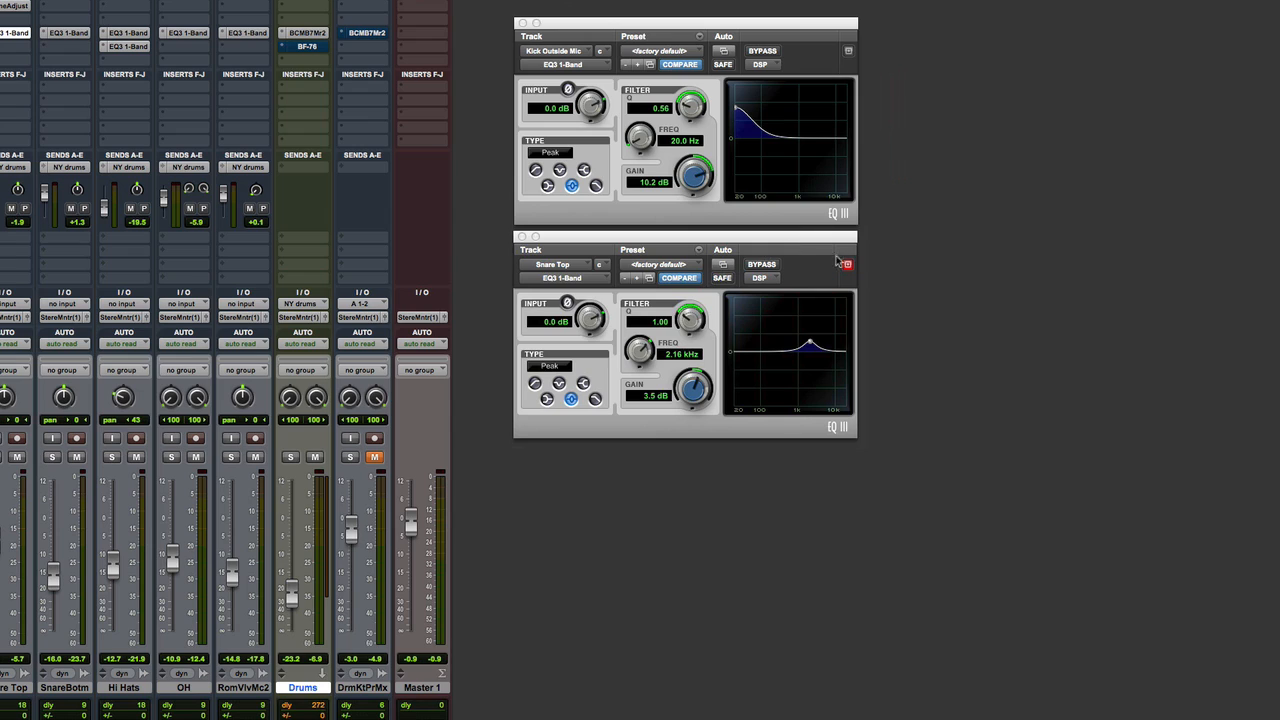
left_click(848, 51)
left_click(522, 237)
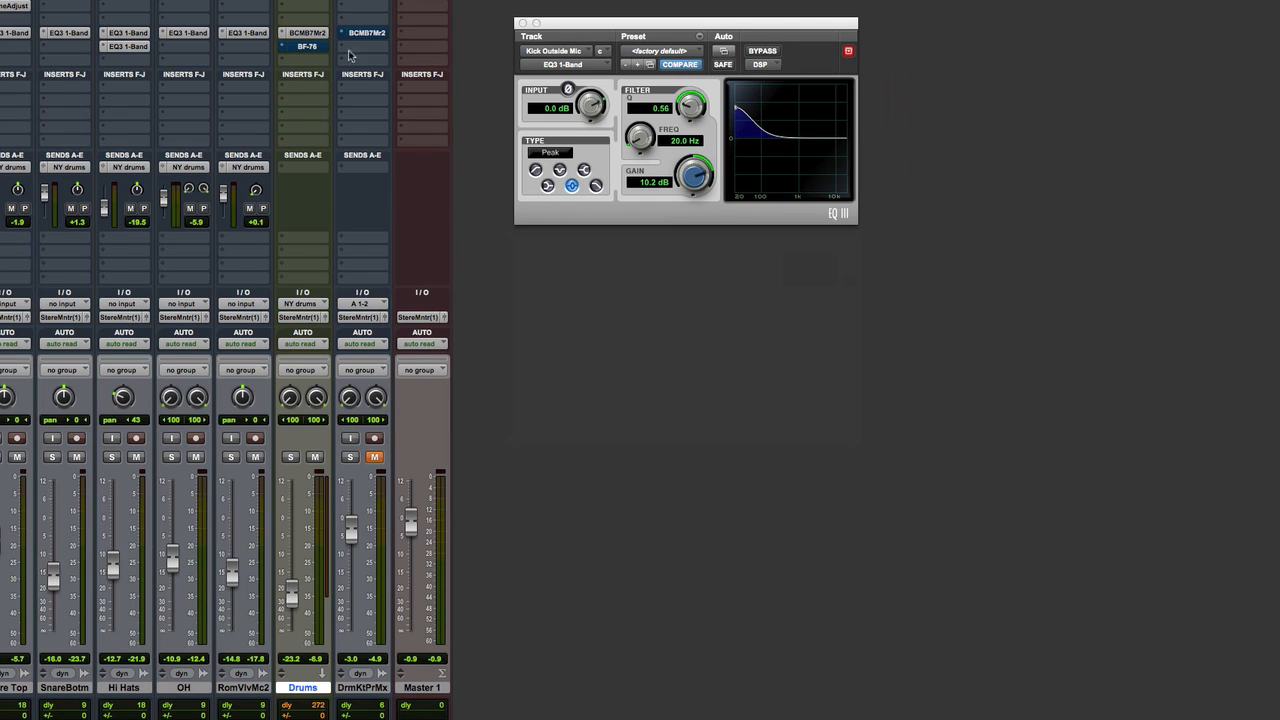
View the Room Valve Mic 2, OH and Hi Hats EQs in turn, and compare the Hi Hats EQ bypassed and active
left_click(238, 35)
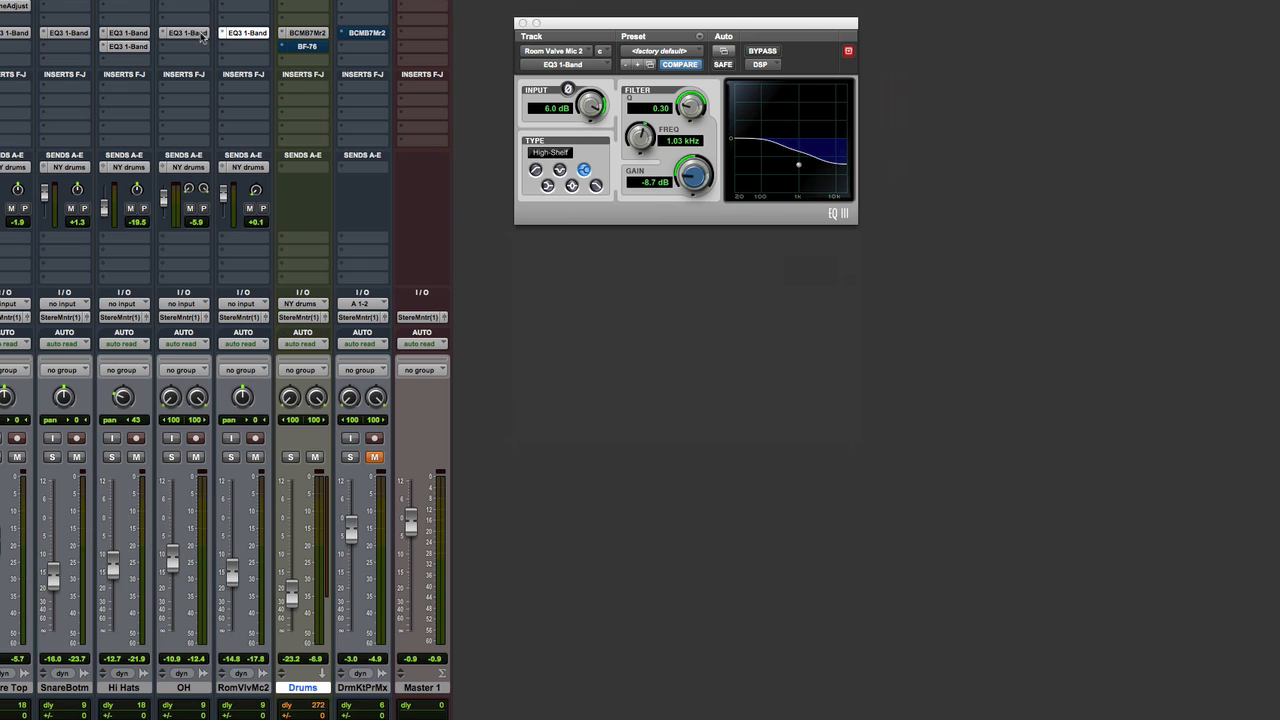
left_click(190, 33)
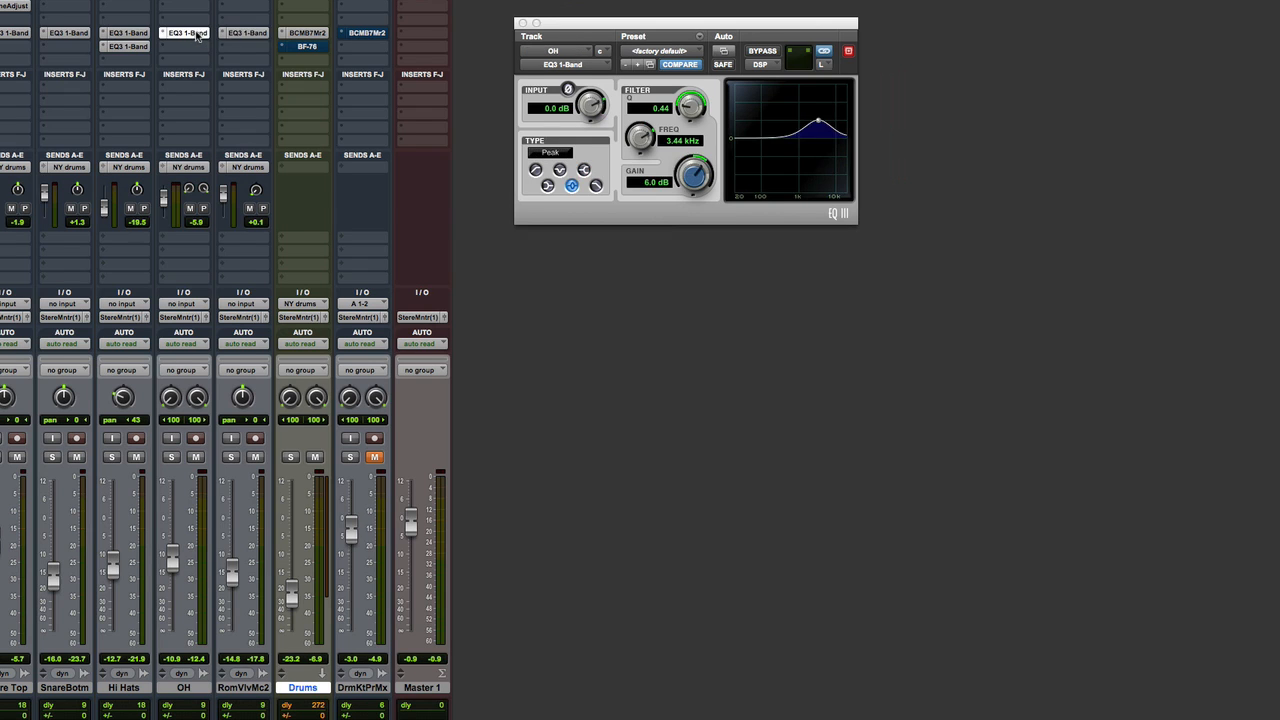
left_click(138, 46)
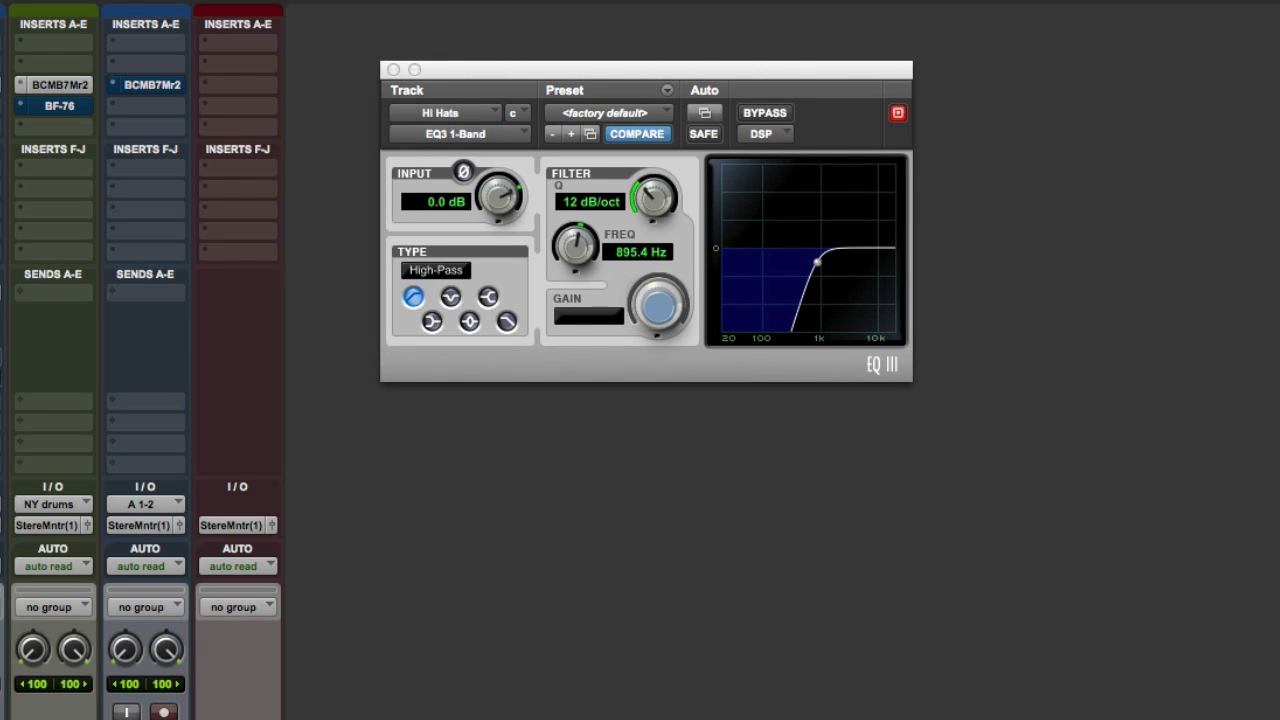
left_click(777, 118)
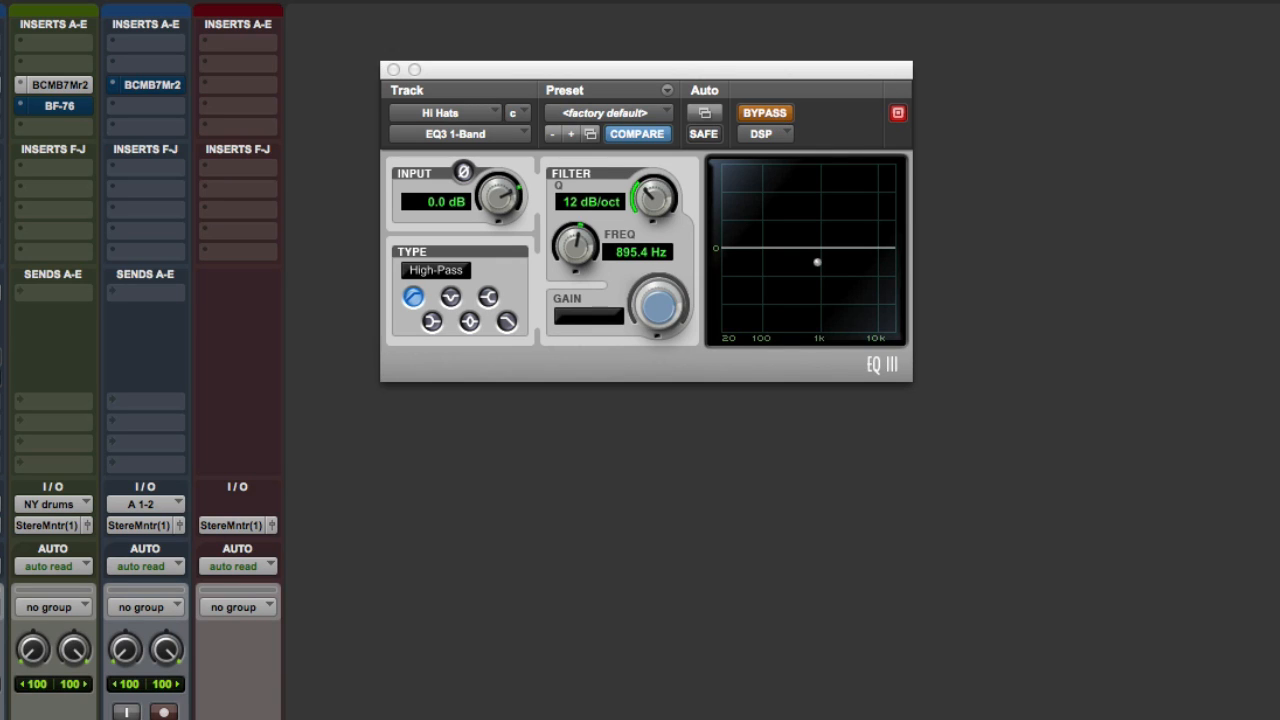
left_click(775, 116)
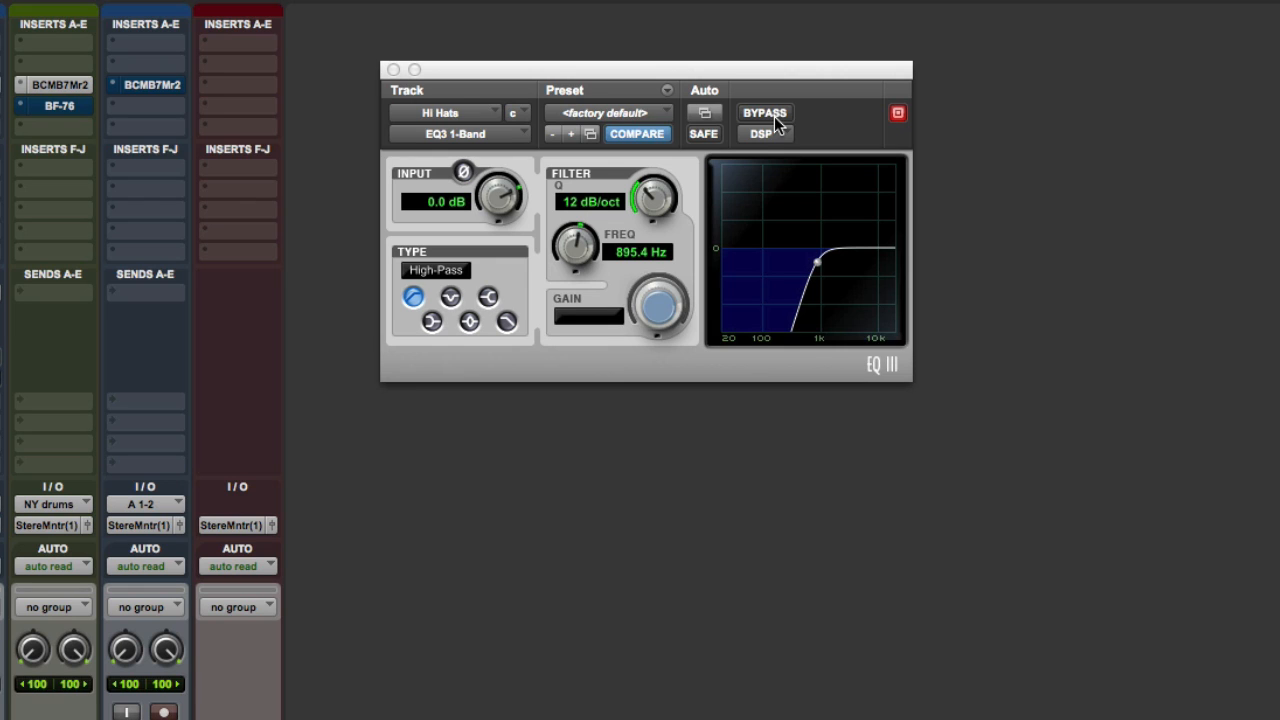
Try the Hi Hats high-pass filter at 537.7 Hz with a gentle 6 dB/oct slope
left_click(816, 263)
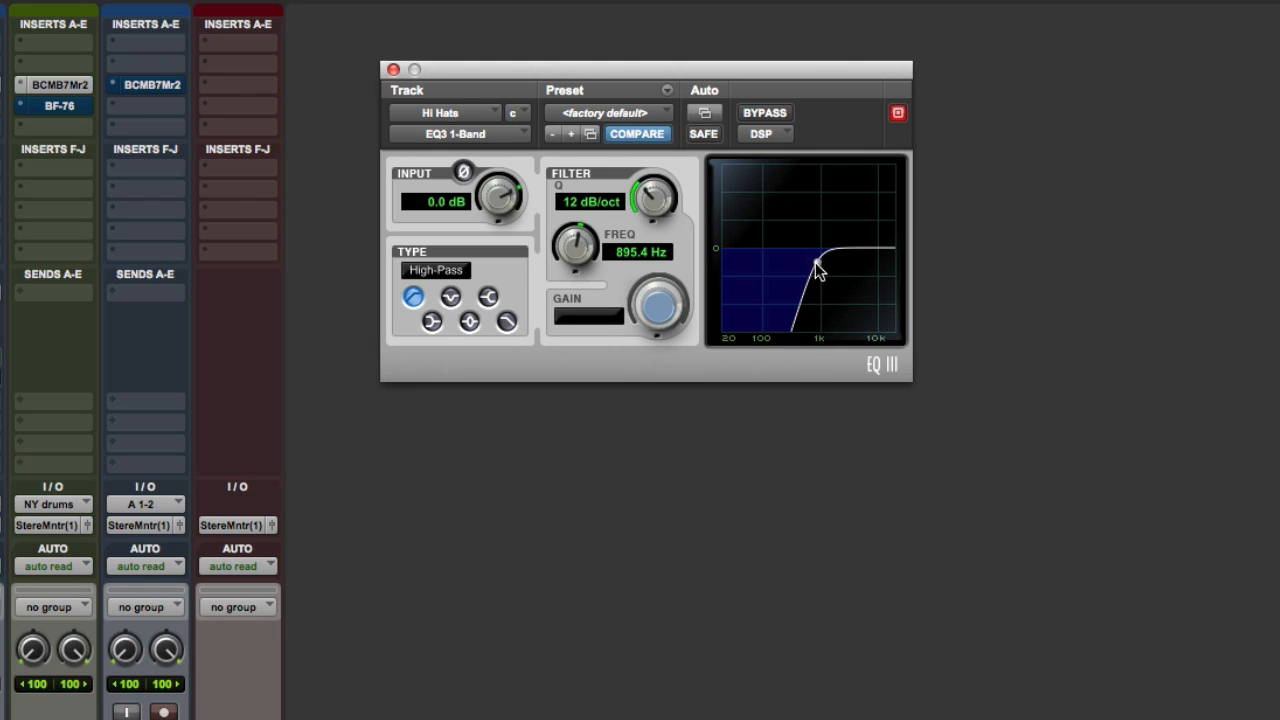
mouse_move(816, 264)
left_mouse_down()
mouse_move(729, 268)
mouse_move(885, 262)
mouse_move(749, 268)
mouse_move(875, 266)
mouse_move(803, 268)
left_mouse_up()
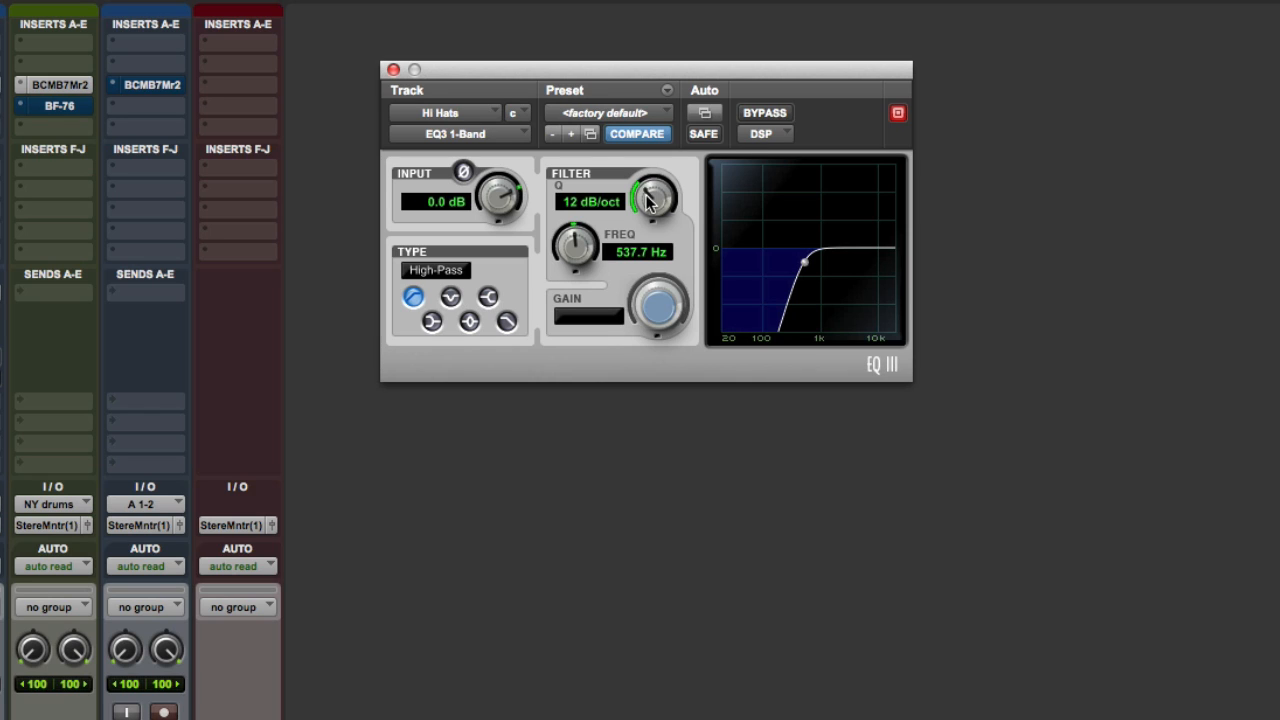
left_click_drag(652, 198, 623, 352)
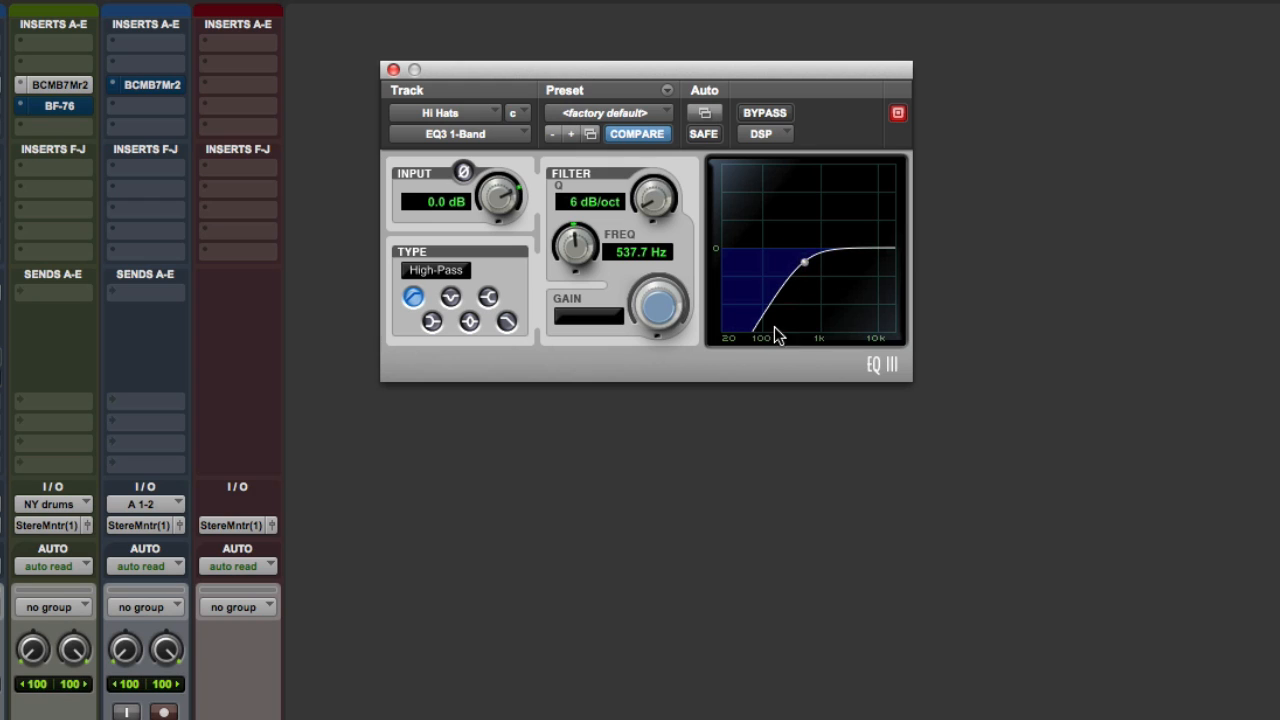
Steepen the Hi Hats high-pass slope to 24 dB/oct and sweep the cutoff up to 1.79 kHz and back down
left_click_drag(645, 193, 674, 11)
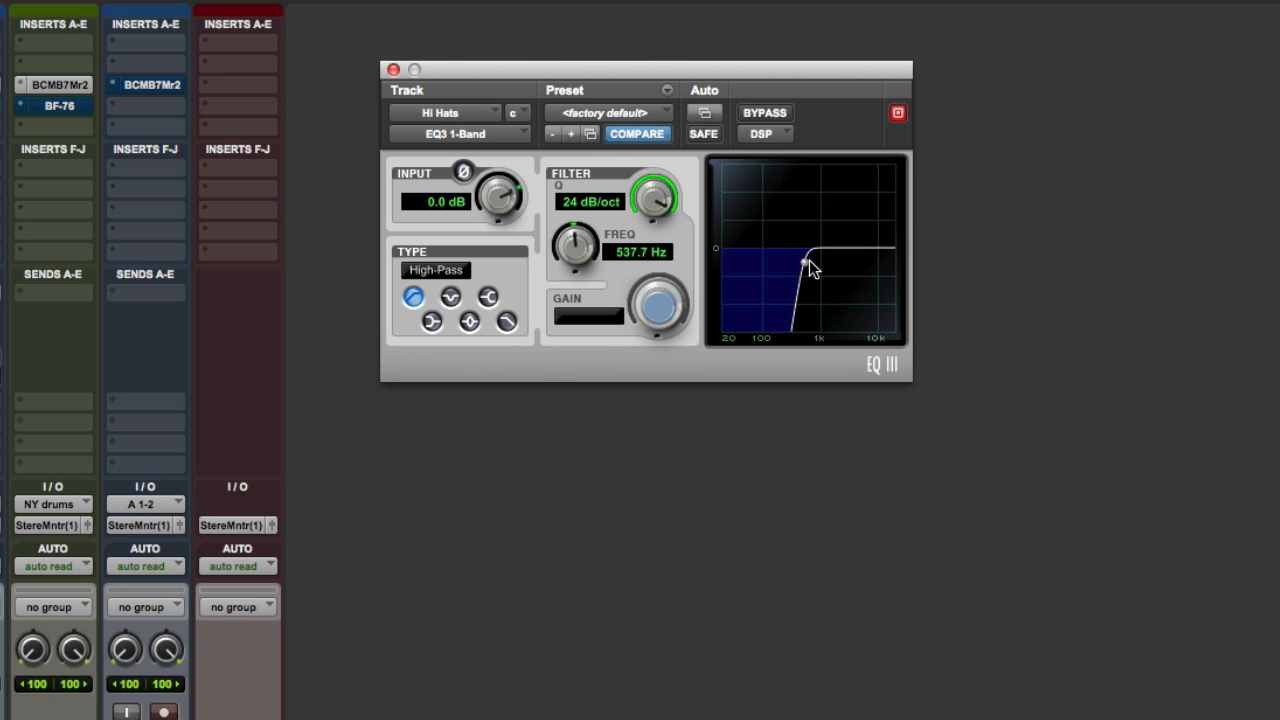
left_click_drag(801, 260, 833, 262)
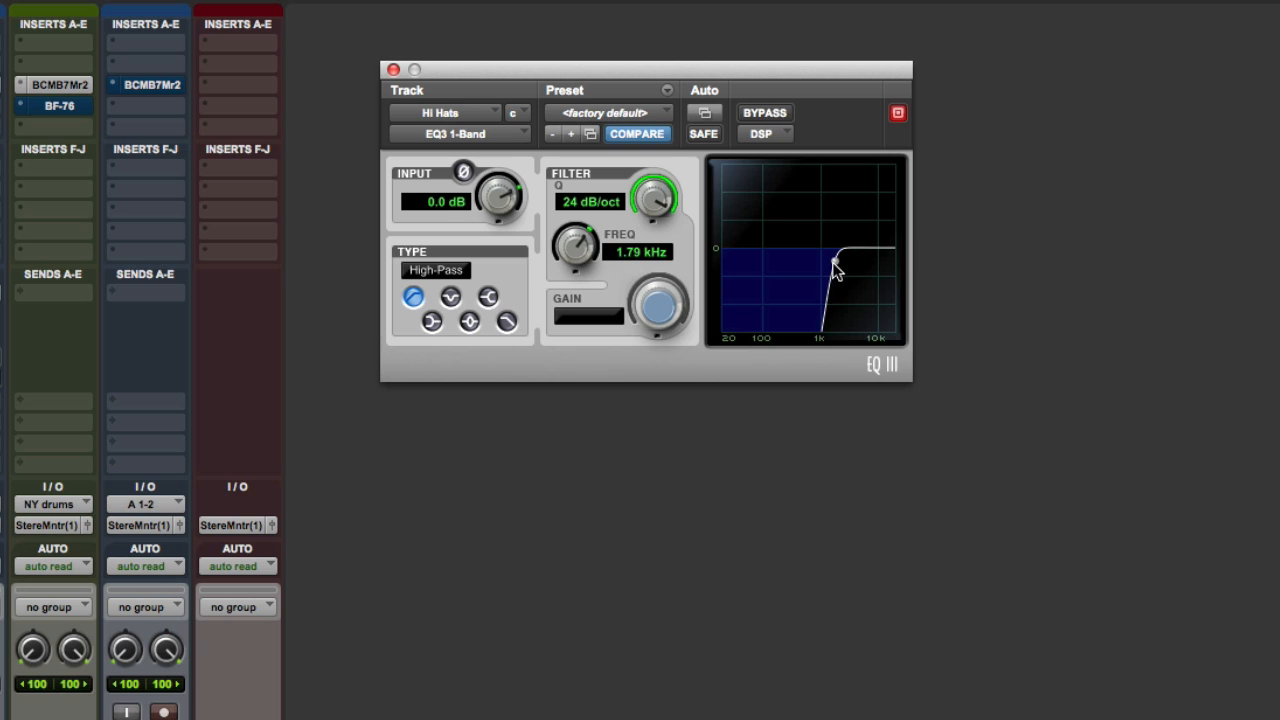
left_click_drag(641, 240, 655, 196)
left_click_drag(834, 263, 805, 265)
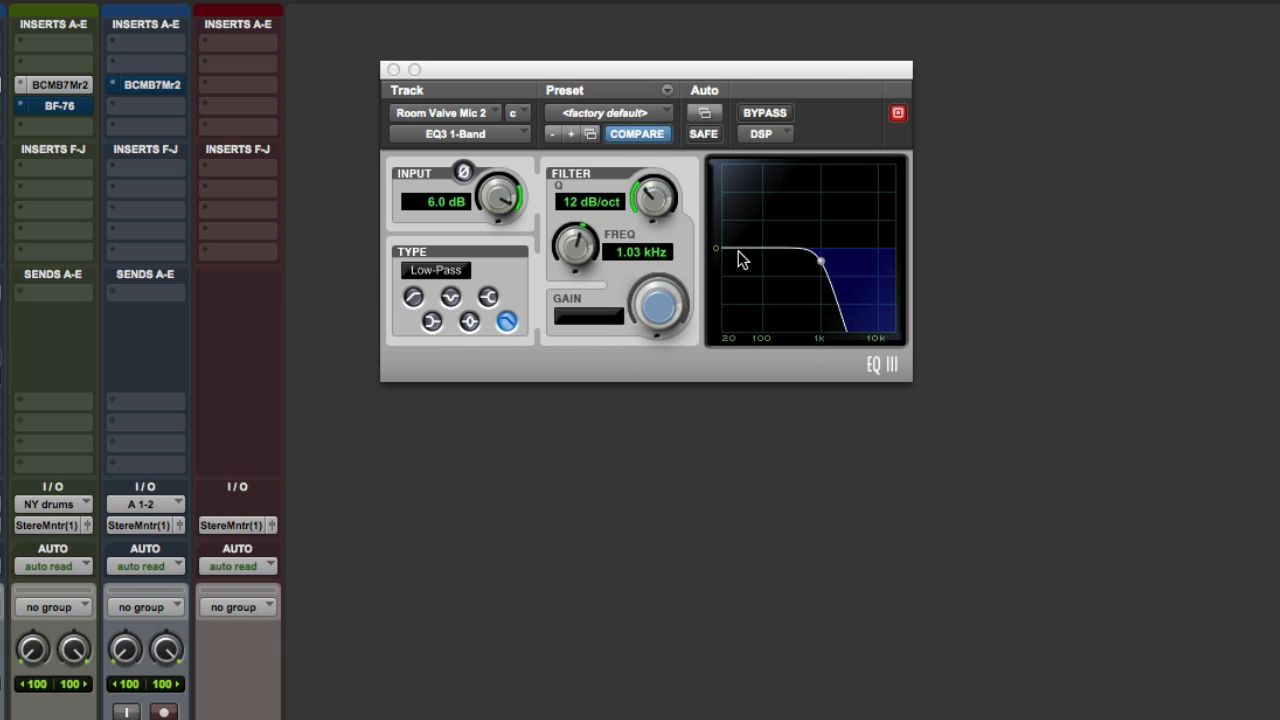
Set the Room Valve Mic 2 EQ frequency to 4.54 kHz and compare the low-pass and high-pass types before settling on High-Shelf
left_click_drag(818, 265, 857, 272)
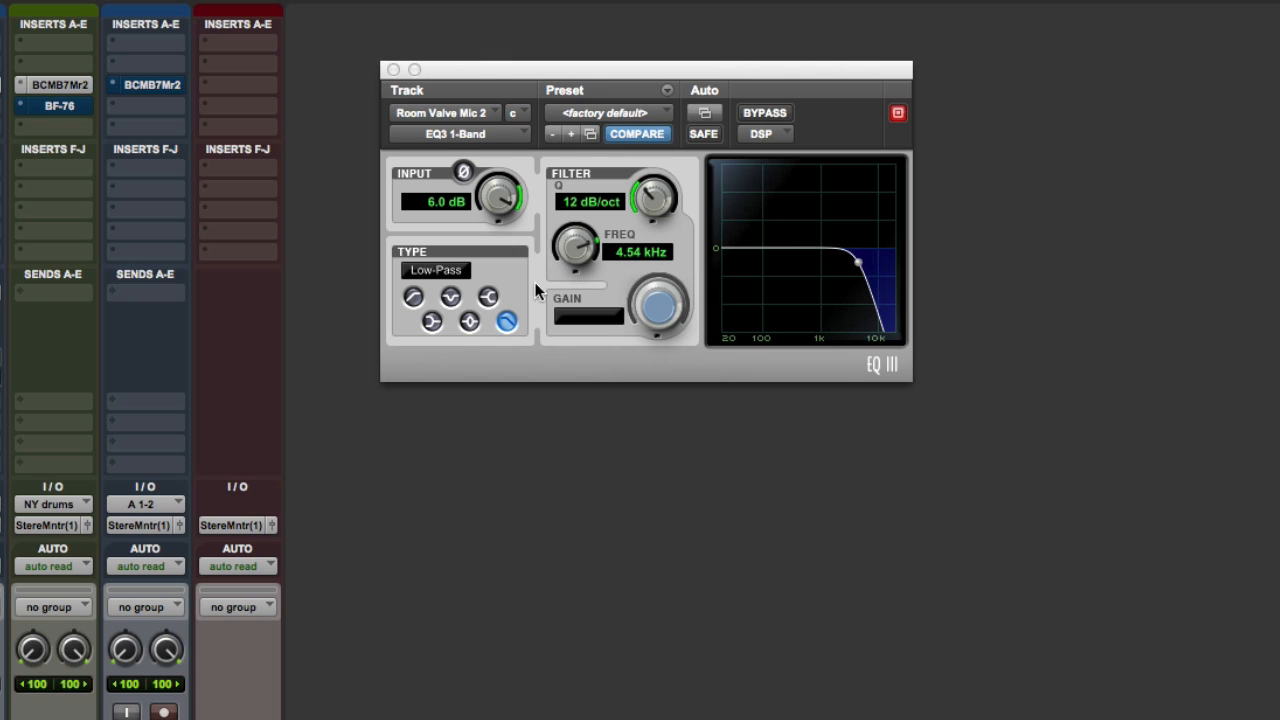
left_click(488, 297)
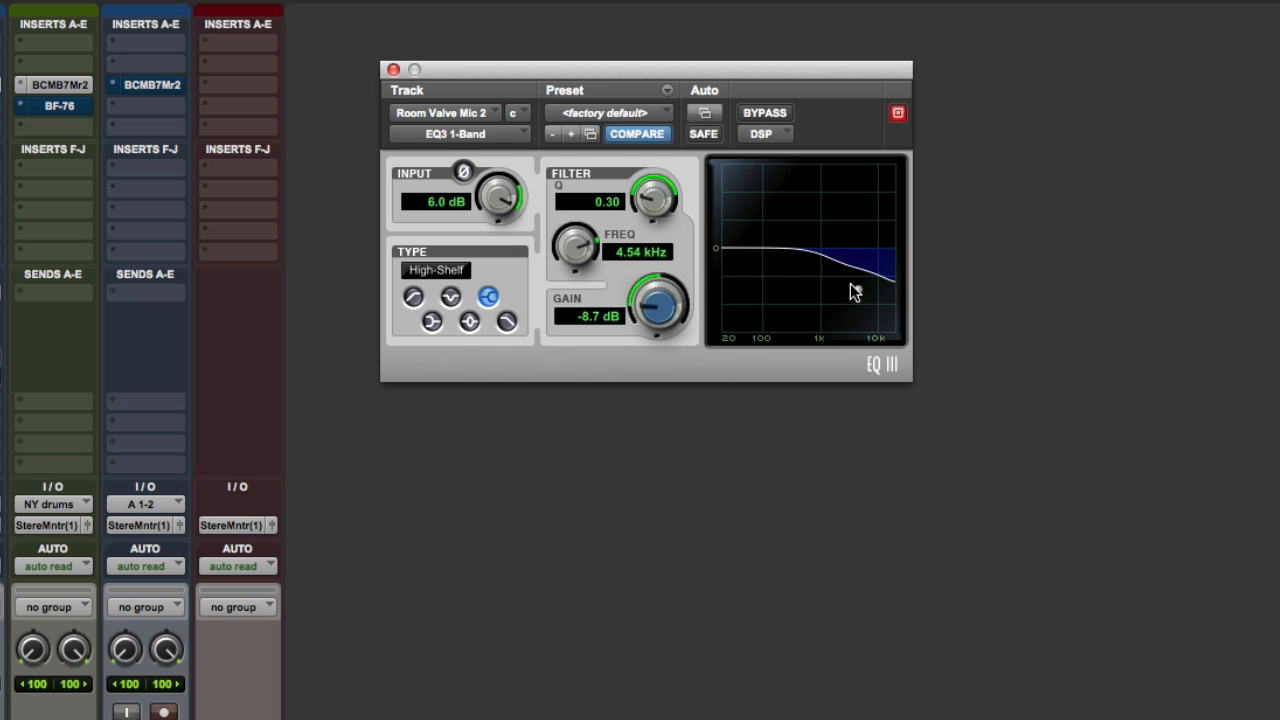
left_click(411, 300)
left_click(506, 321)
left_click(410, 299)
left_click(487, 298)
Try a broad high-shelf boost of 10.2 dB at 4.98 kHz with a Q of 0.13 on Room Valve Mic 2
left_click_drag(858, 289, 823, 230)
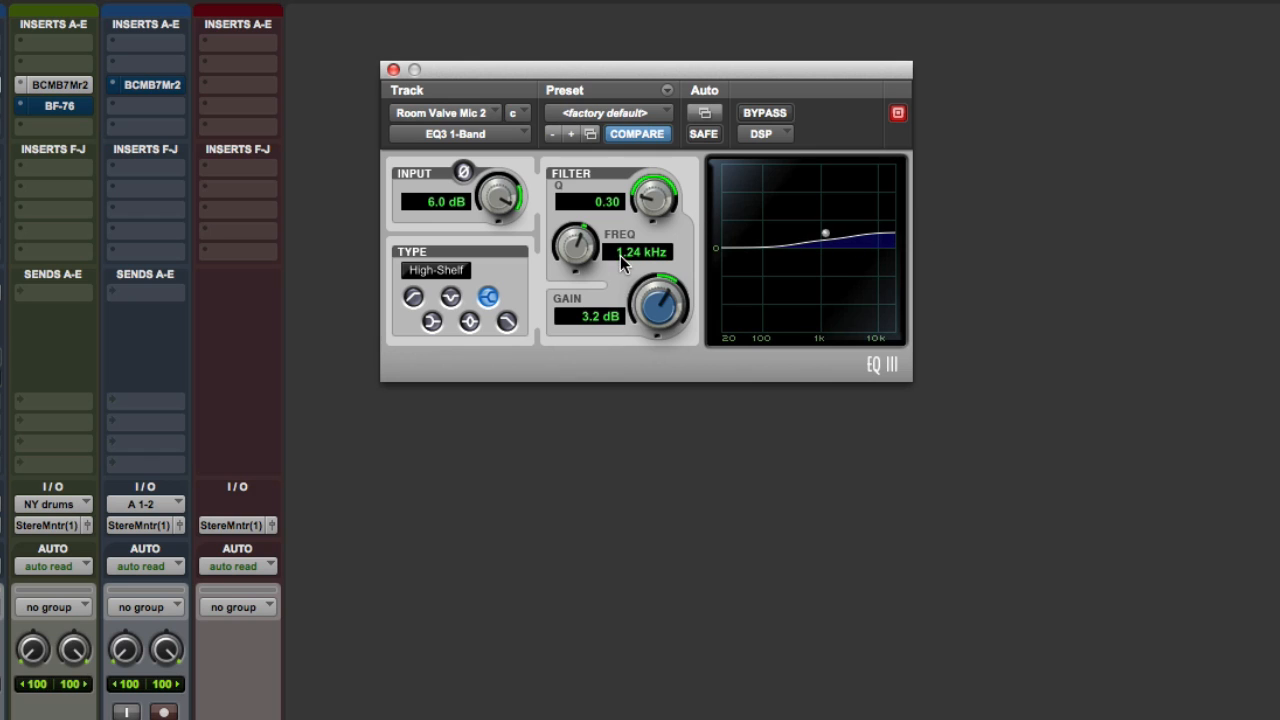
left_click_drag(648, 207, 740, 88)
left_click_drag(674, 196, 633, 108)
left_click_drag(826, 237, 859, 201)
left_click_drag(682, 205, 620, 420)
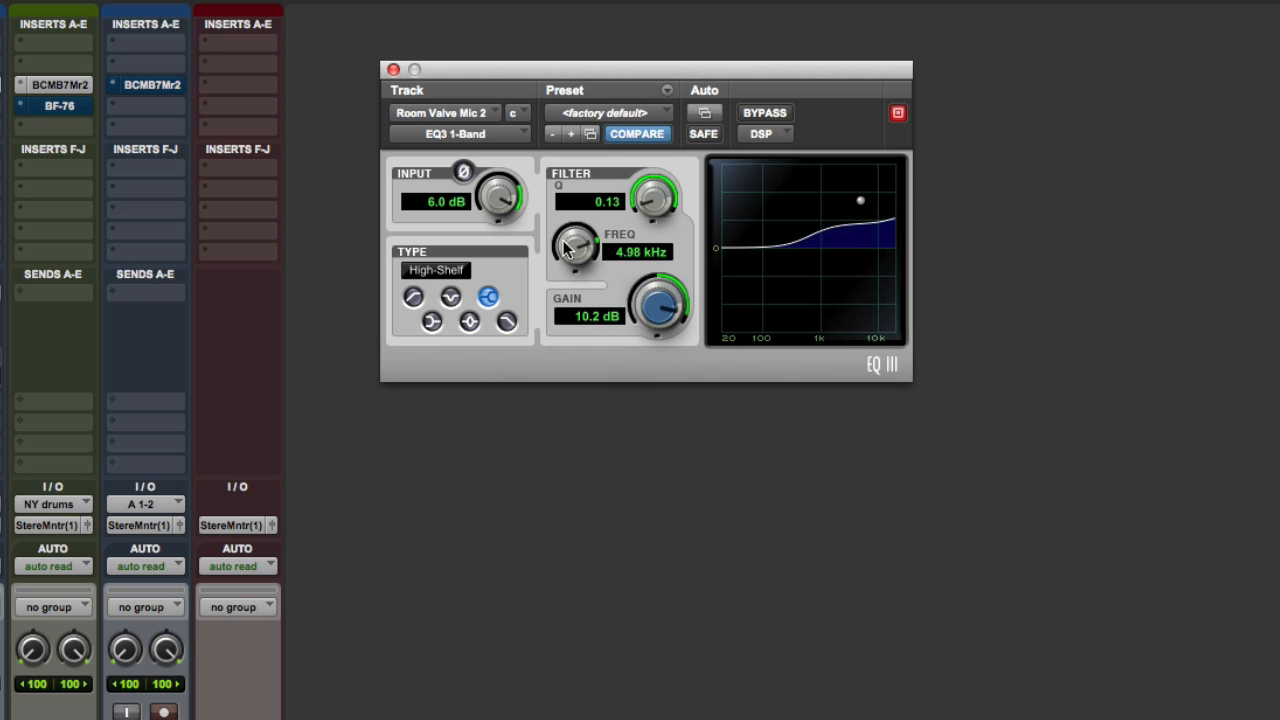
Reshape the Room Valve Mic 2 high shelf to 426.5 Hz with 2.5 dB of gain and a Q of 0.40
left_click_drag(577, 256, 757, 246)
left_click_drag(876, 203, 800, 231)
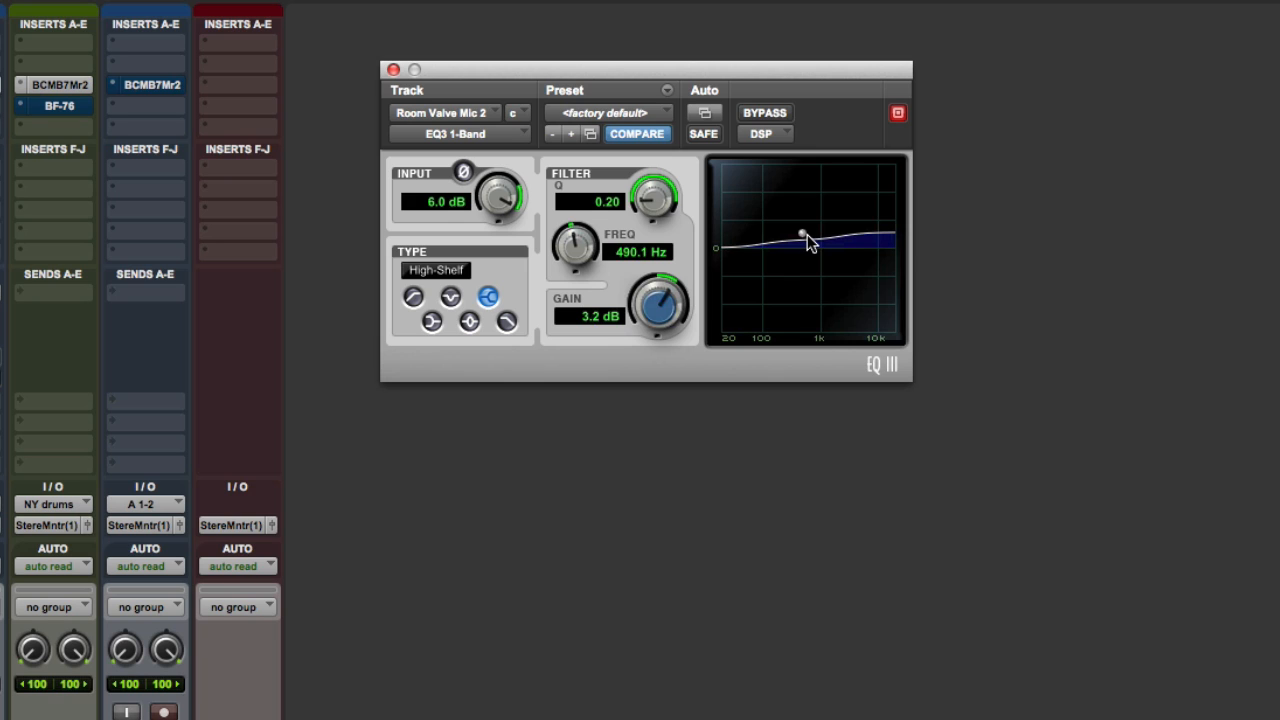
left_click_drag(801, 235, 818, 237)
left_click_drag(662, 197, 663, 158)
left_click_drag(821, 239, 806, 238)
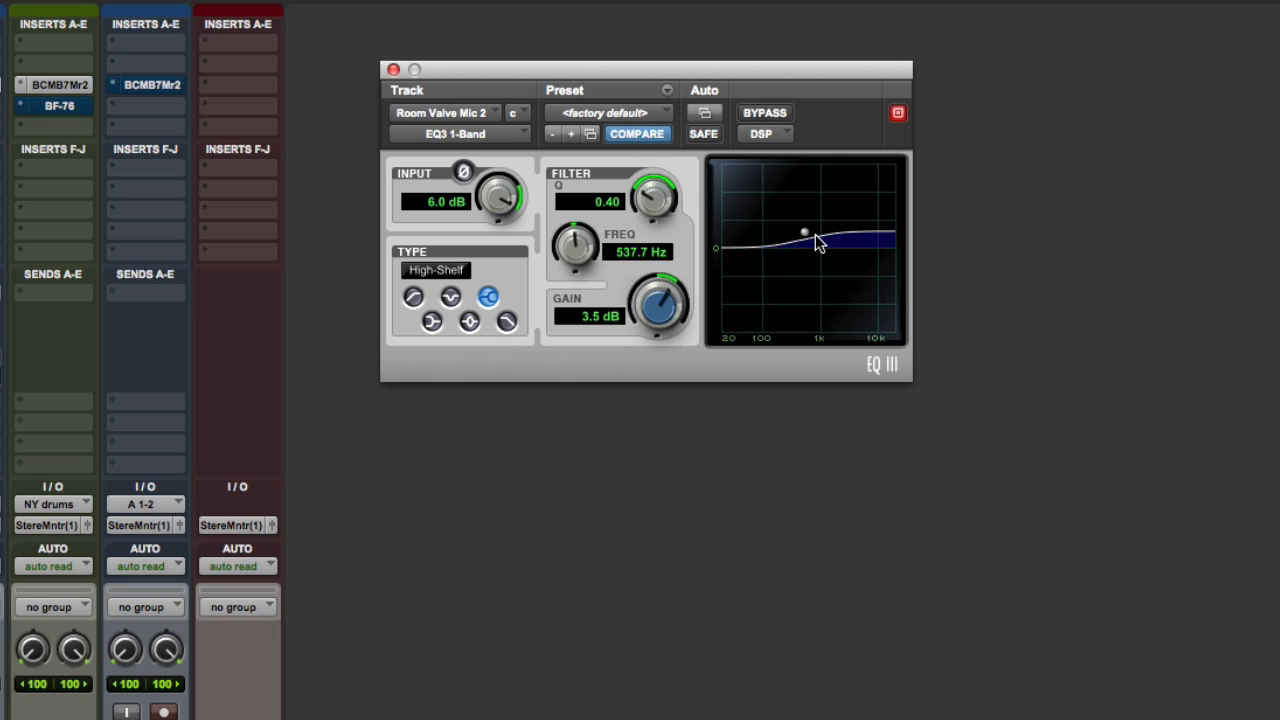
mouse_move(804, 236)
left_mouse_down()
mouse_move(800, 262)
mouse_move(798, 236)
left_mouse_up()
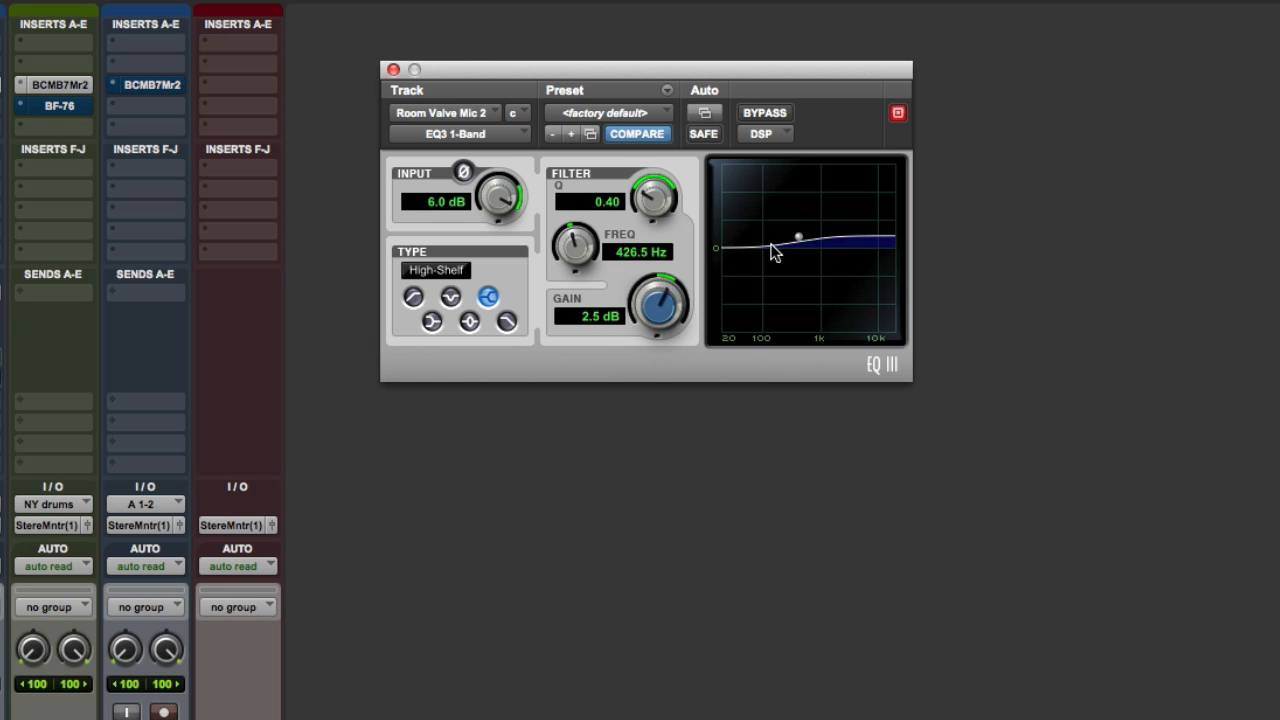
Change the Kick Outside Mic EQ to Low-Shelf and set it to 76.7 Hz with 9.3 dB of gain
left_click(431, 321)
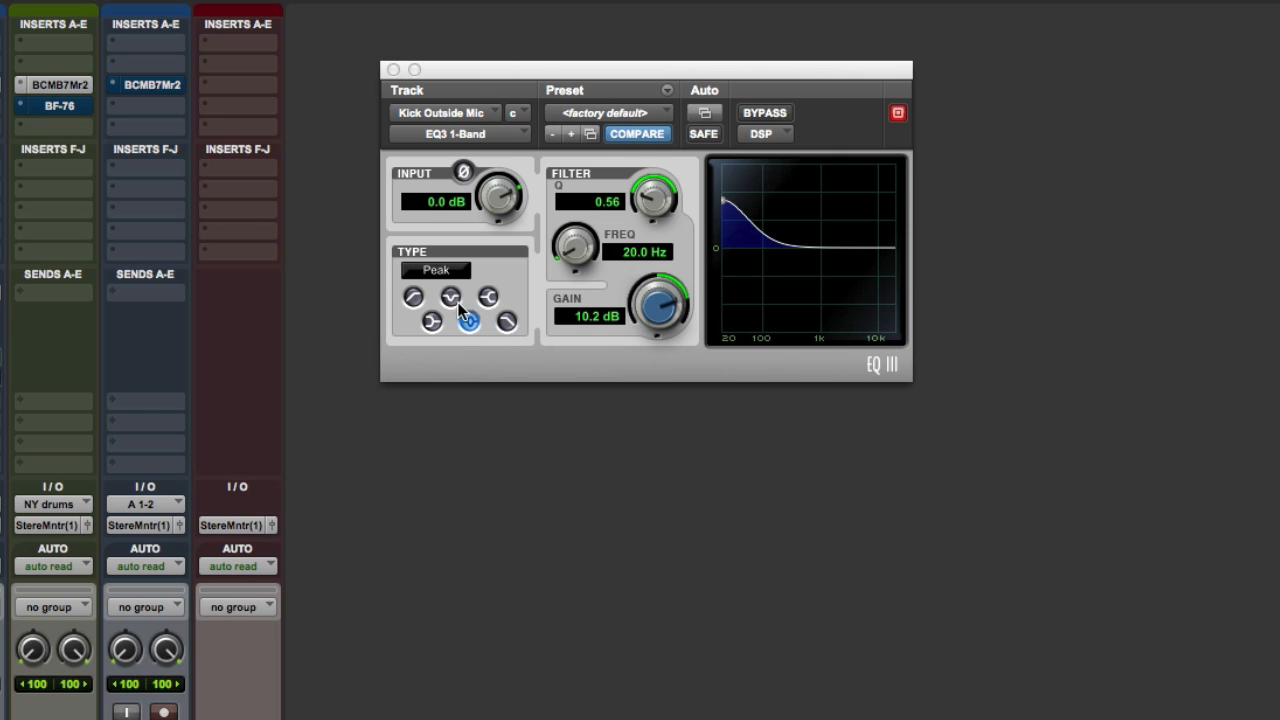
left_click(431, 321)
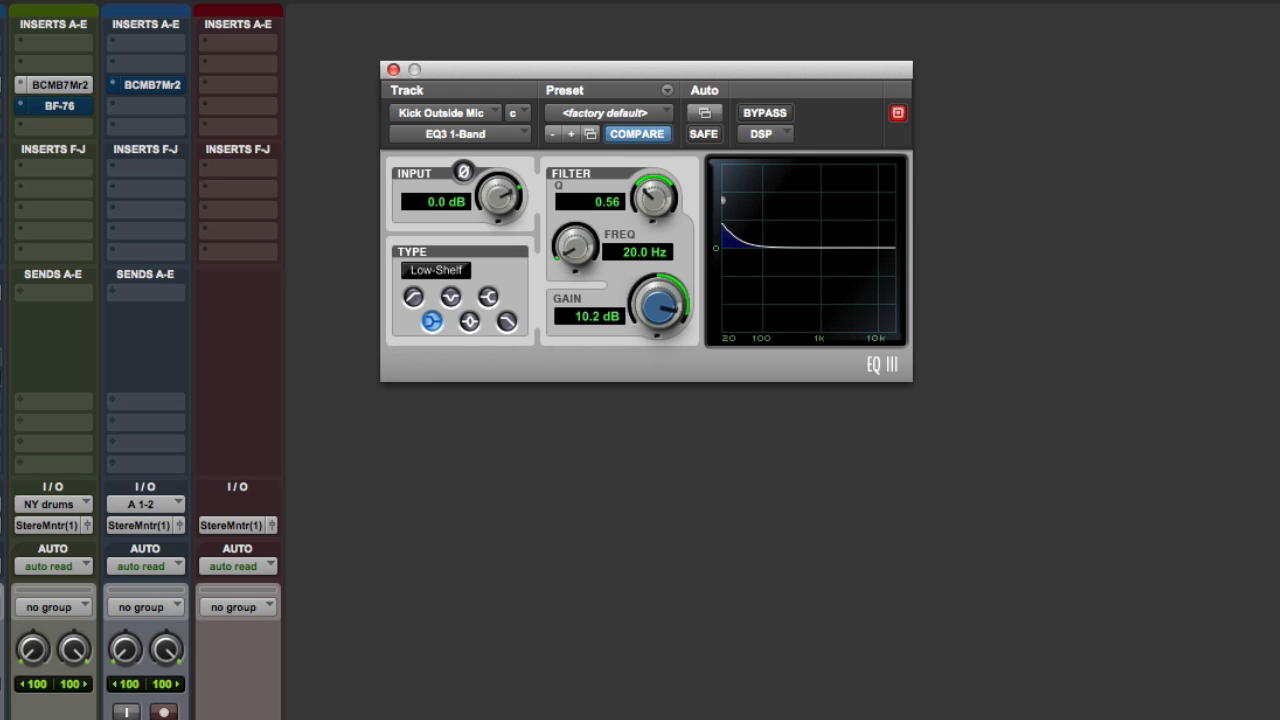
left_click(505, 608)
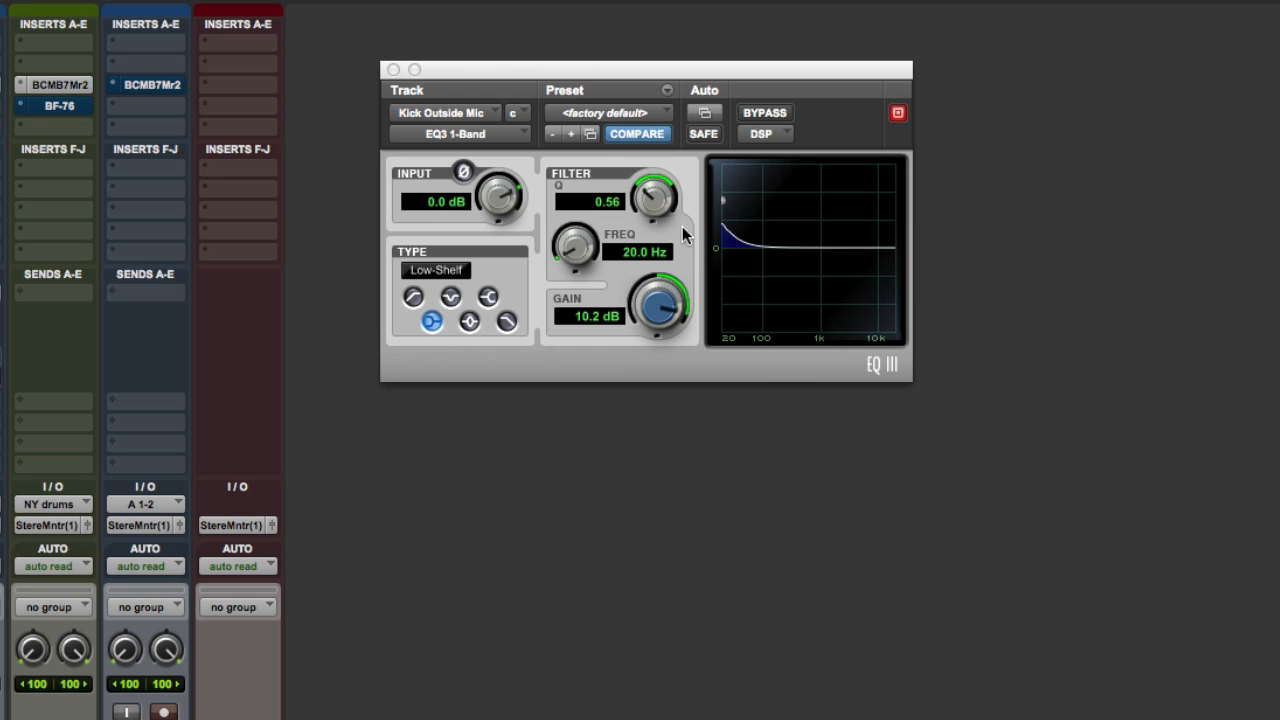
left_click_drag(724, 200, 760, 220)
left_click_drag(757, 214, 755, 205)
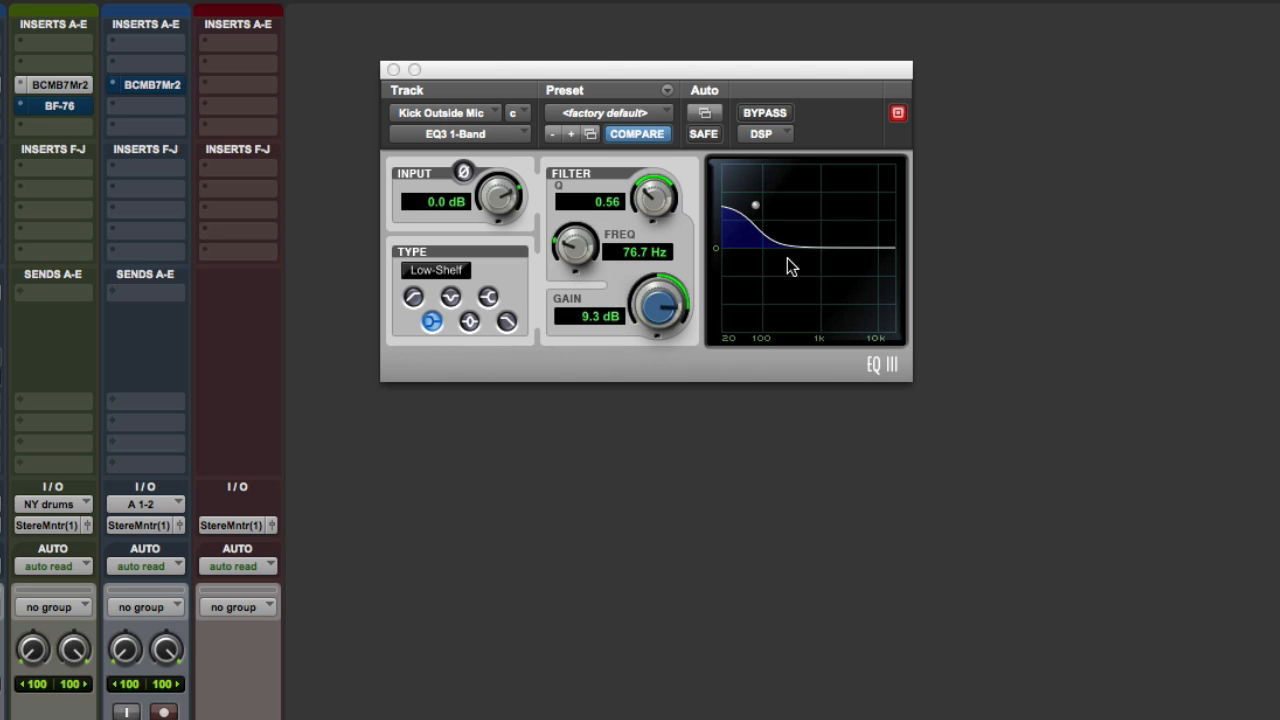
Readjust the Kick Outside Mic low shelf to 122.0 Hz with 8.0 dB of gain
mouse_move(757, 208)
left_mouse_down()
mouse_move(792, 214)
mouse_move(771, 205)
left_mouse_up()
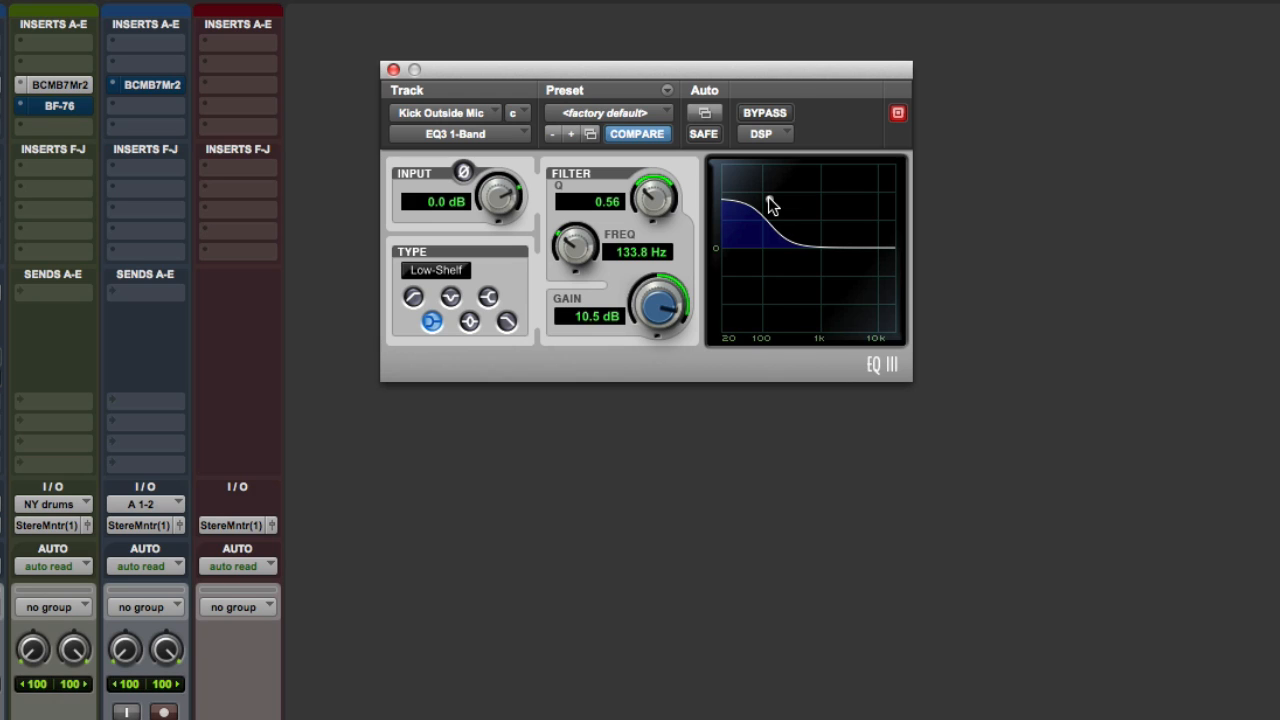
mouse_move(771, 205)
left_mouse_down()
mouse_move(768, 296)
mouse_move(767, 203)
left_mouse_up()
left_click_drag(589, 229, 590, 233)
left_click_drag(766, 200, 767, 212)
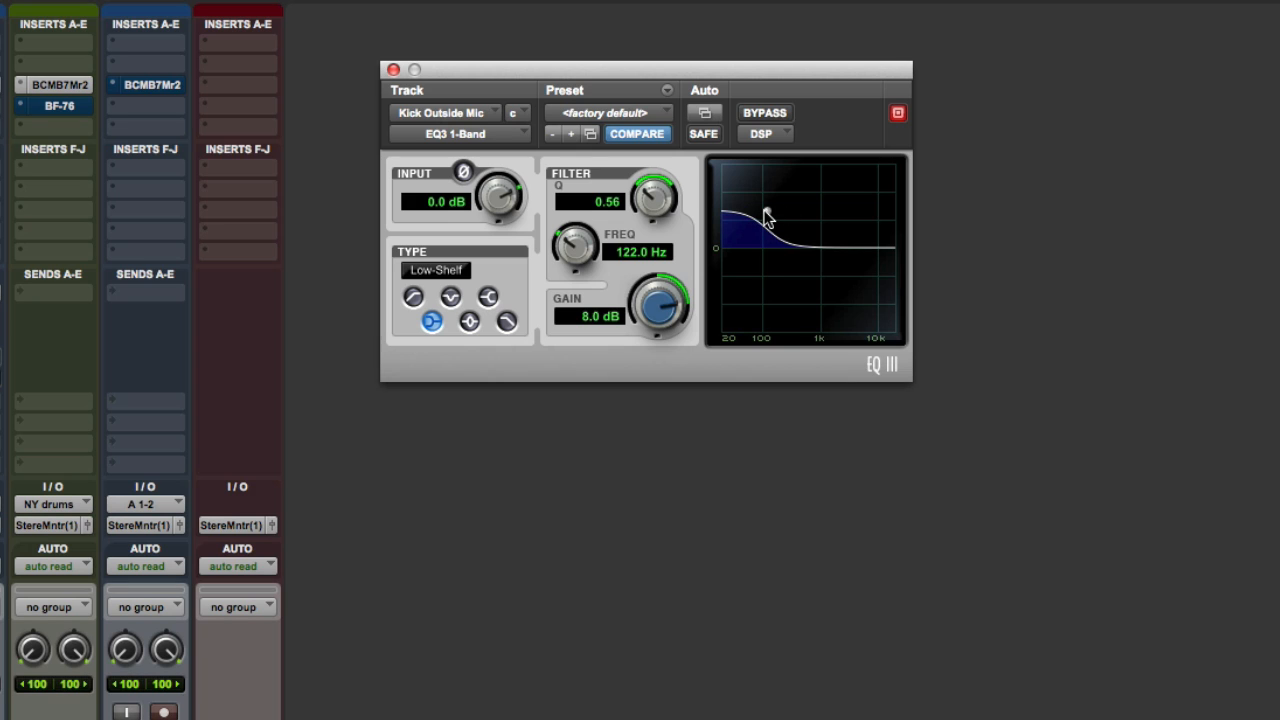
Bring up the Snare Top EQ and shape its peak into a narrow 9.0 dB boost at 371.1 Hz with a Q of 5.95
left_click(1, 85)
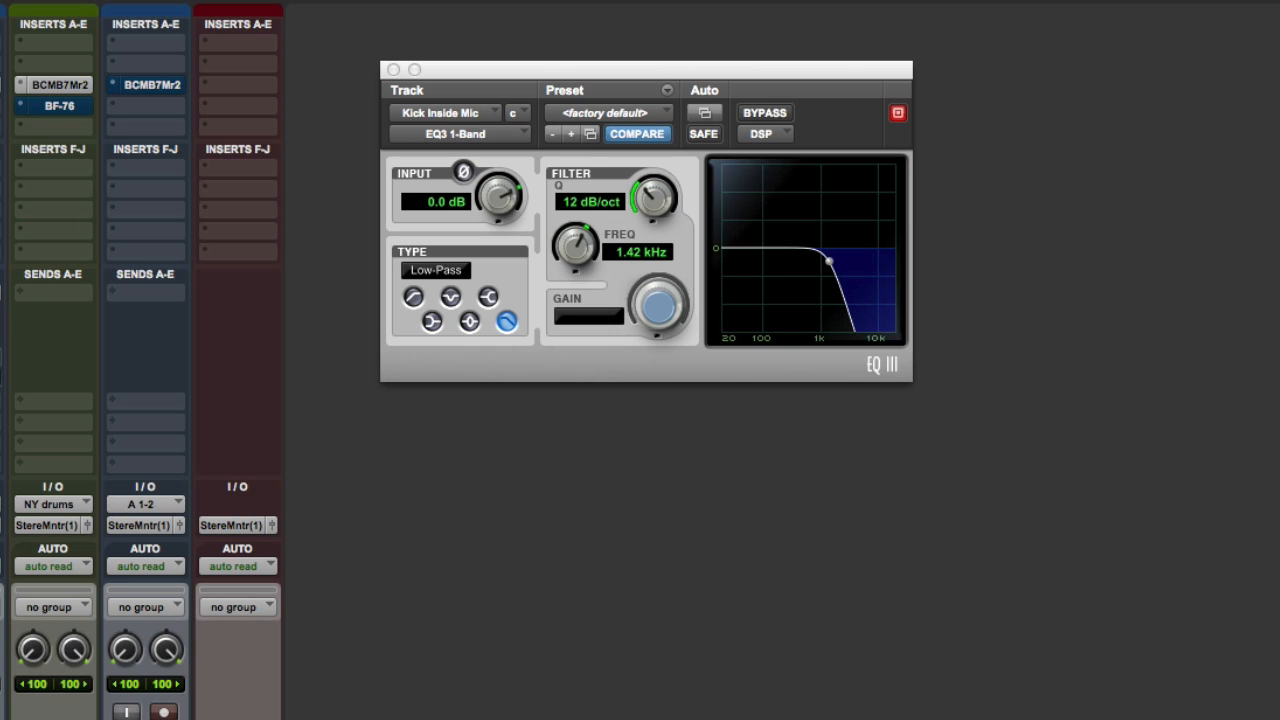
left_click(1, 85)
left_click(1, 85)
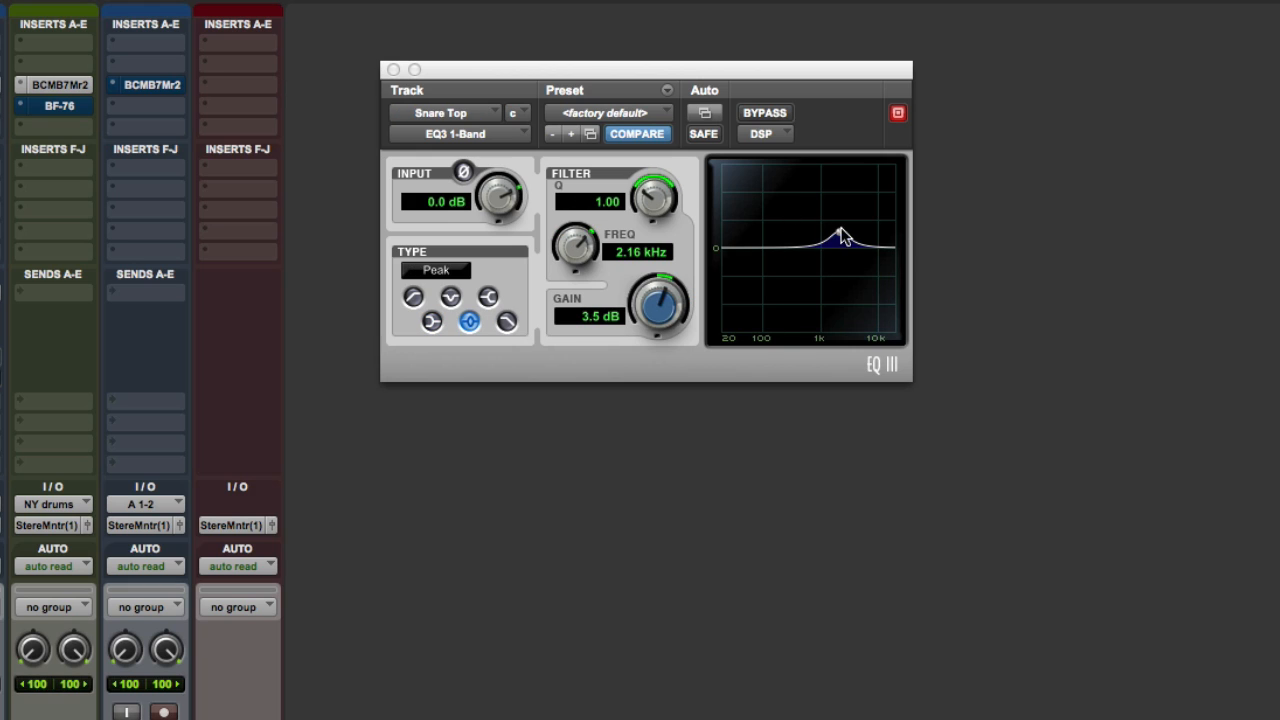
left_click_drag(837, 232, 811, 224)
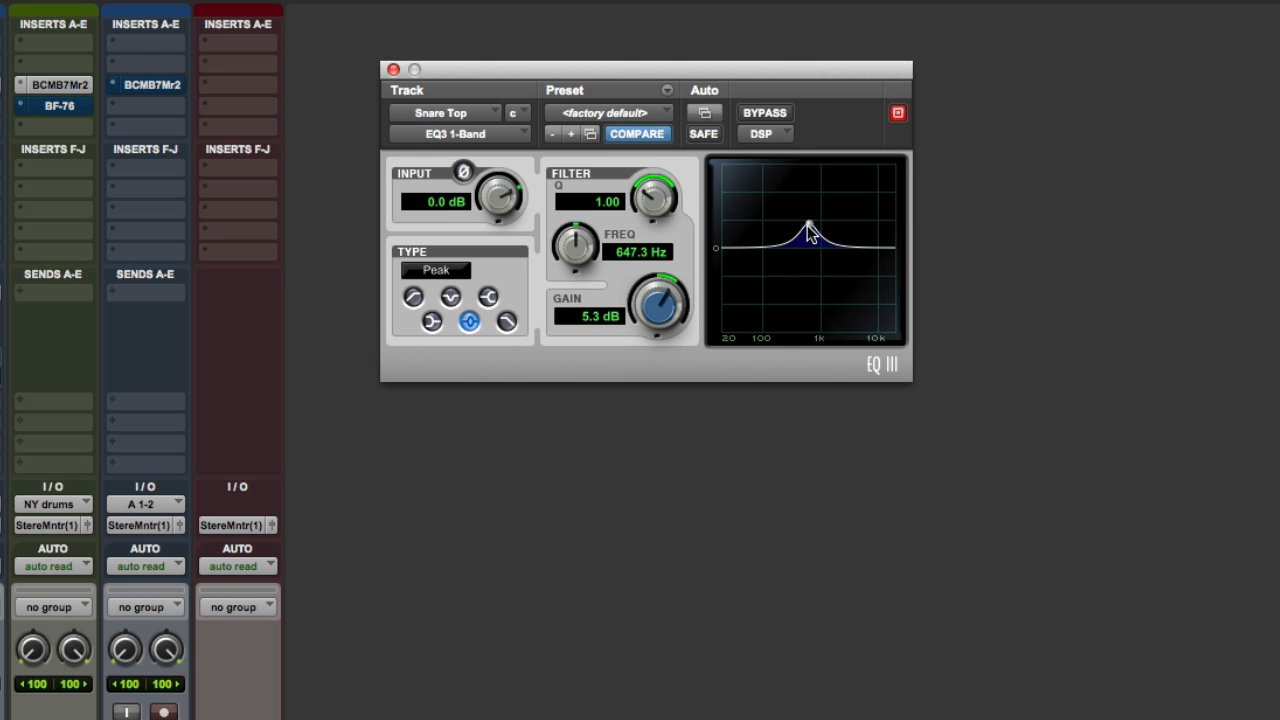
left_click_drag(808, 229, 794, 320)
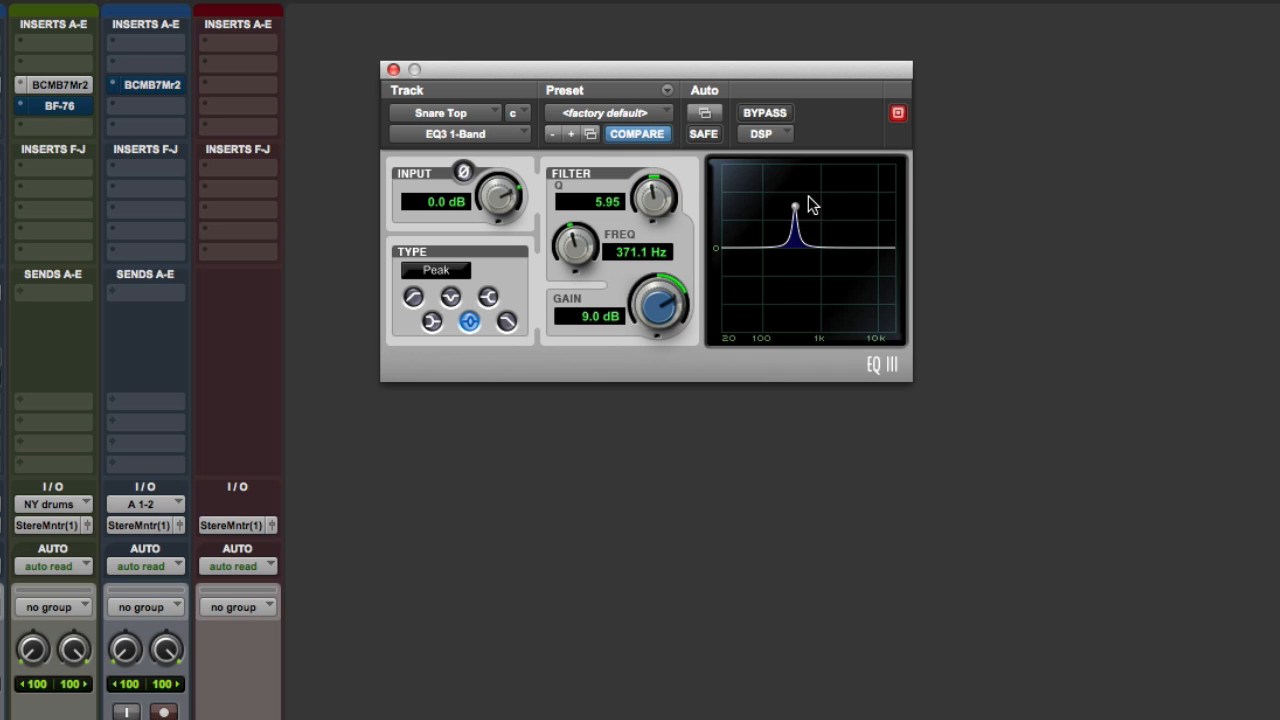
Turn the Snare Top peak into a 6.3 dB cut at 590.0 Hz with a Q of 3.33, comparing it against bypass
left_click_drag(794, 206, 830, 250)
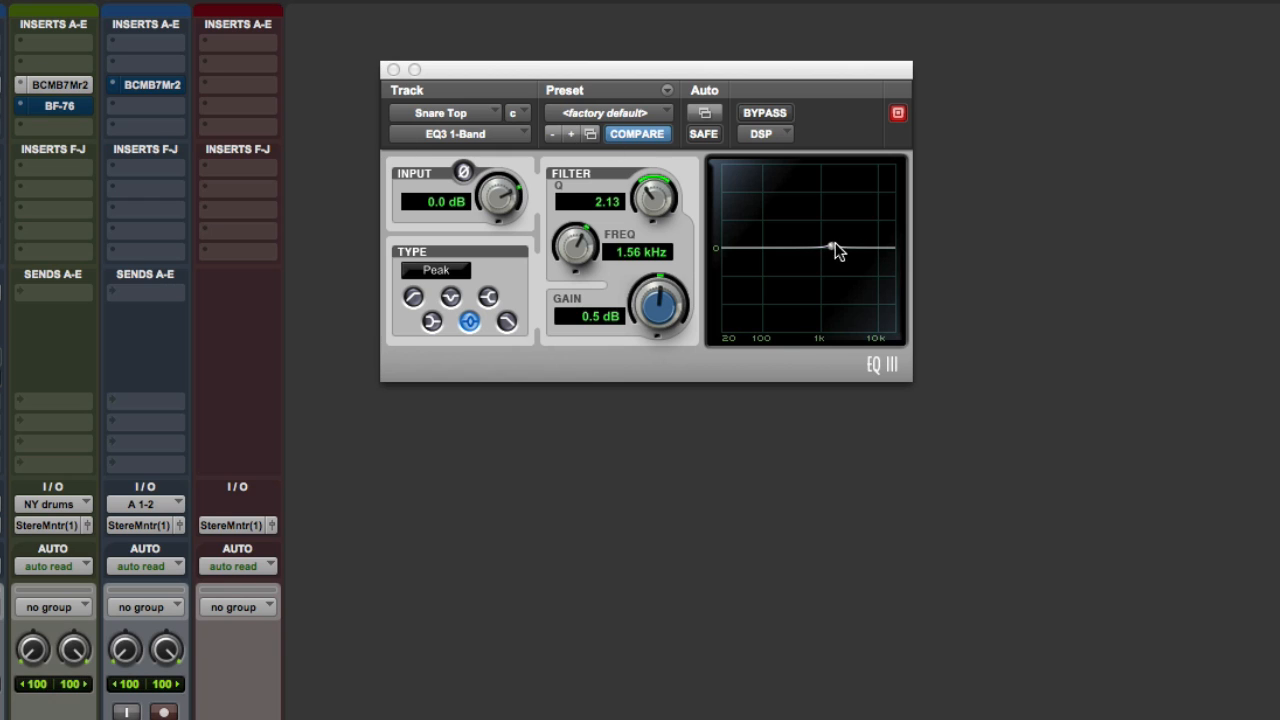
left_click_drag(833, 250, 812, 196)
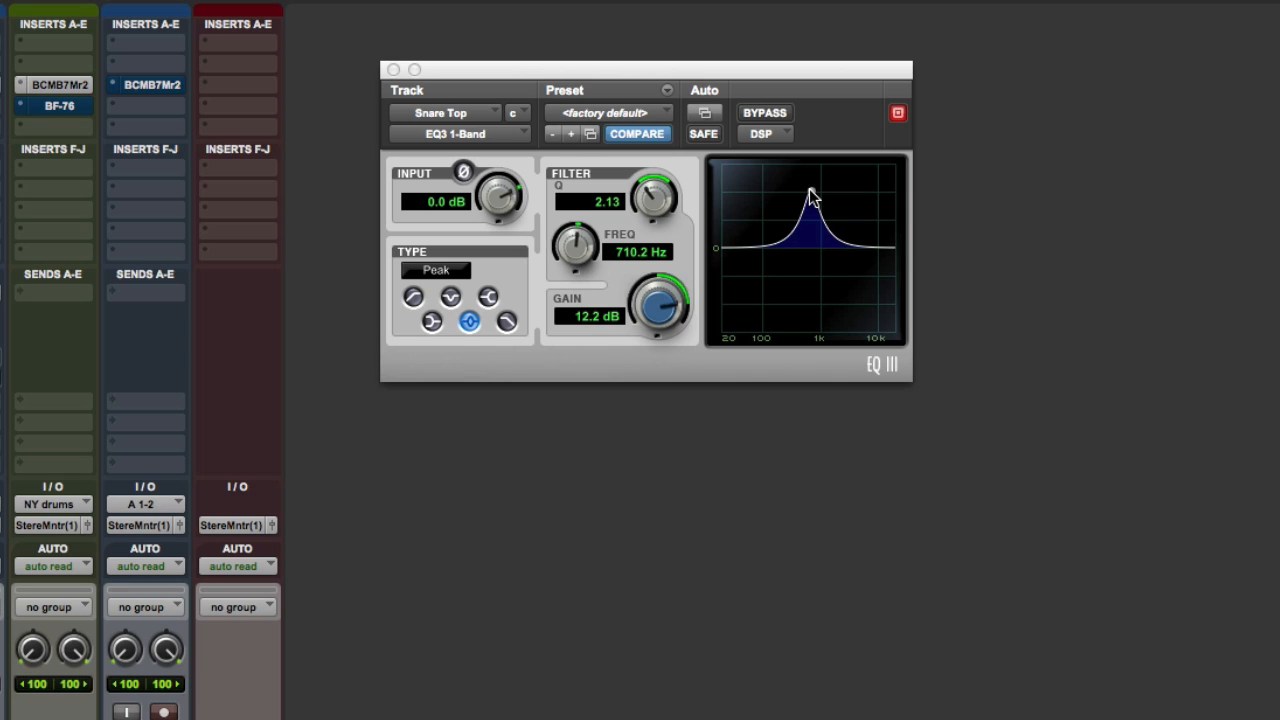
left_click_drag(812, 196, 808, 282)
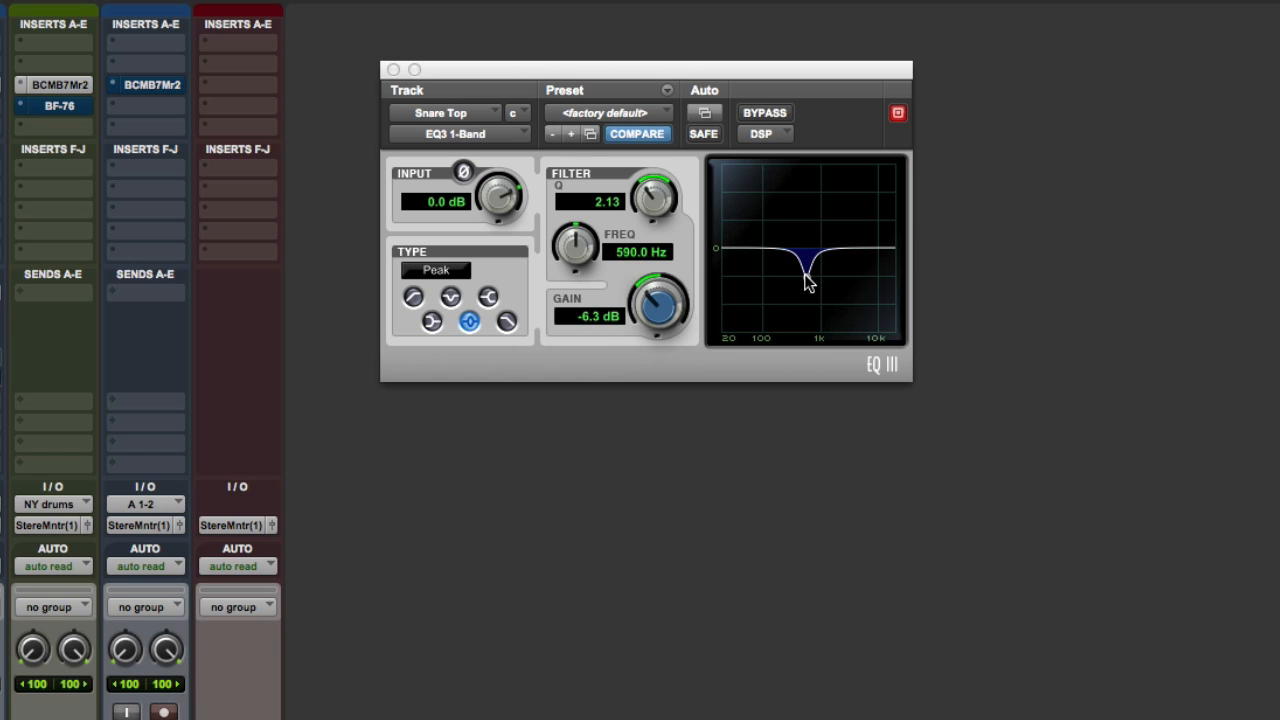
left_click(781, 119)
left_click(781, 119)
mouse_move(807, 272)
left_mouse_down()
mouse_move(810, 220)
mouse_move(806, 302)
mouse_move(807, 273)
left_mouse_up()
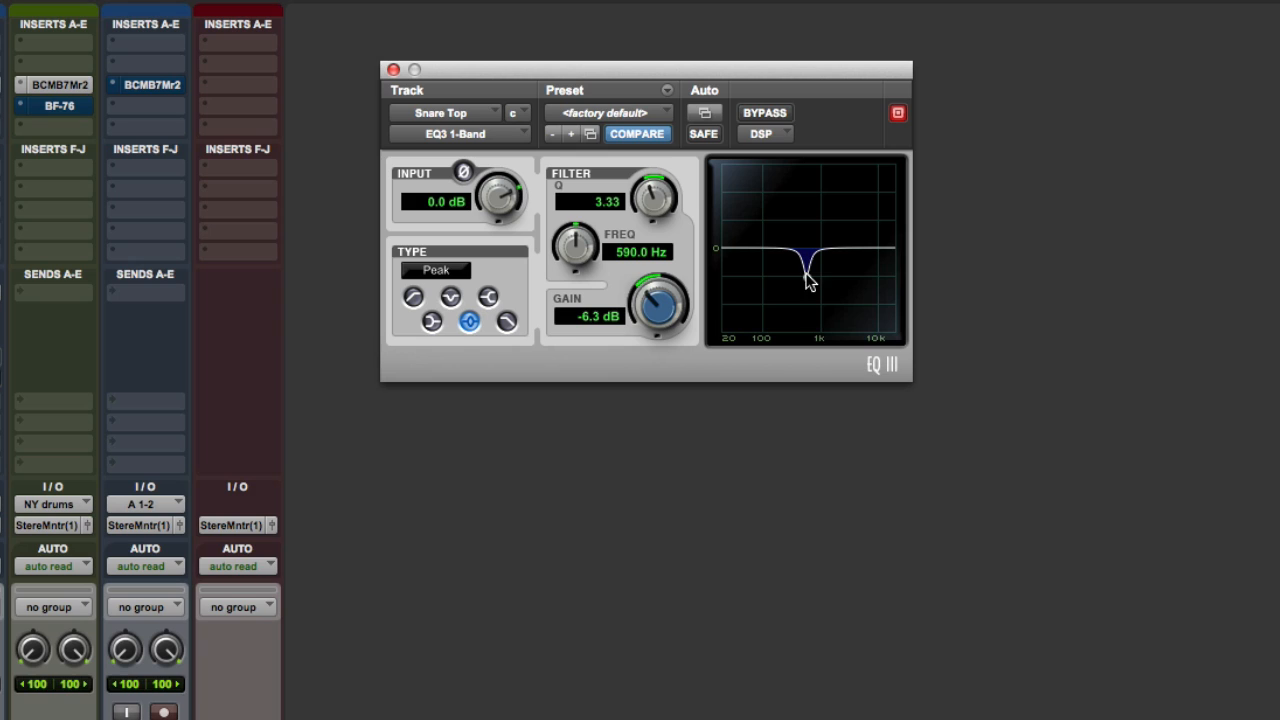
Bring up the Snare Bottom EQ and compare its peak boost bypassed and active
left_click(12, 106)
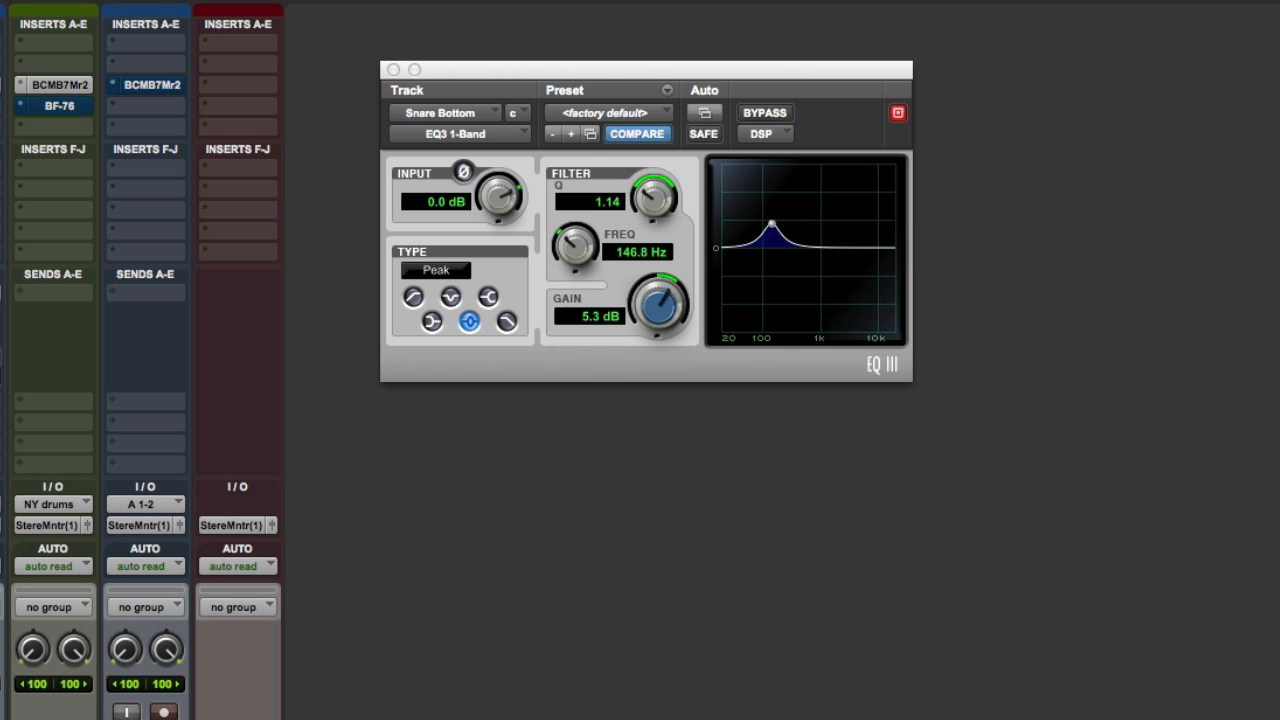
left_click(762, 114)
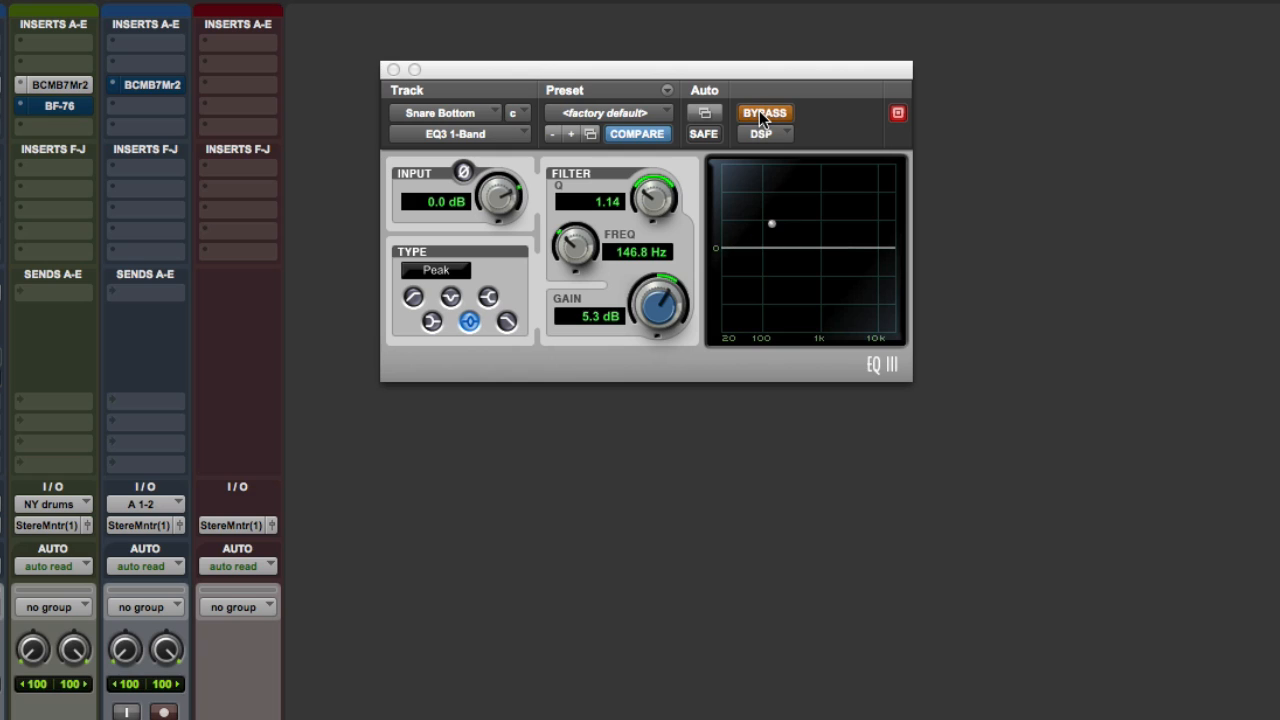
left_click(762, 114)
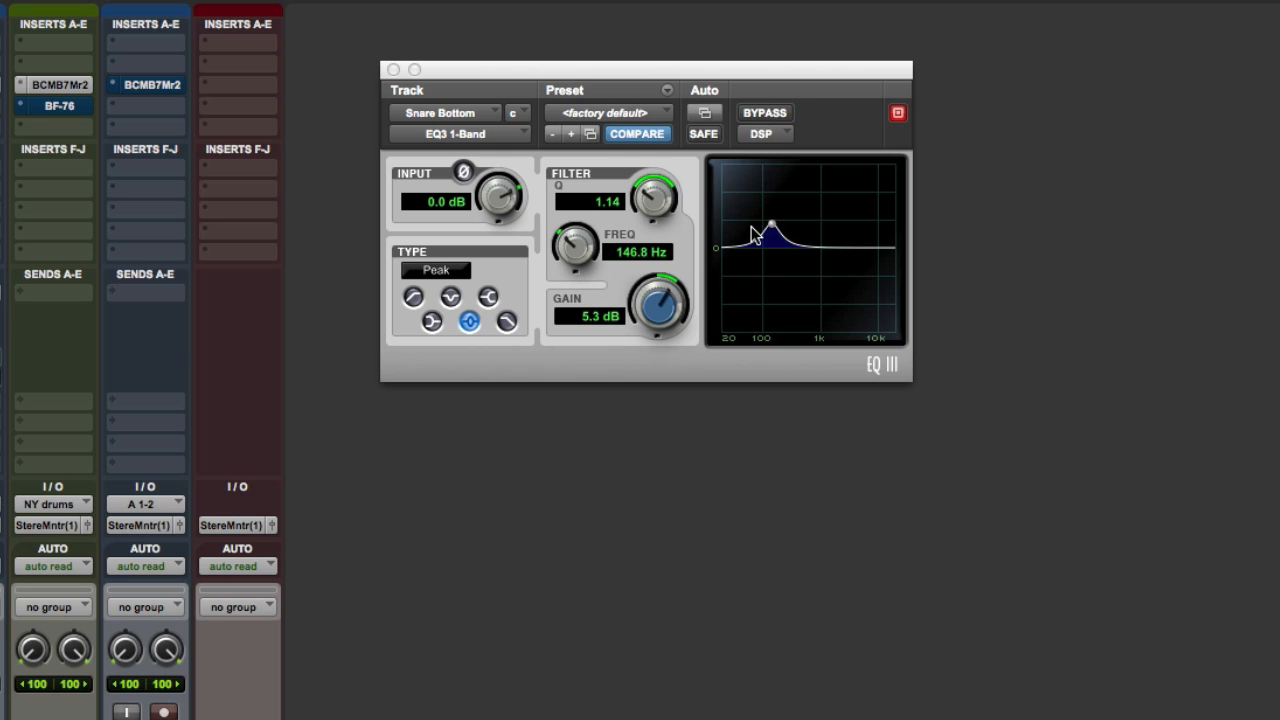
Try the Notch type on the Snare Bottom EQ, shift its frequency to 116.4 Hz, and return it to Peak
left_click(413, 298)
left_click(451, 298)
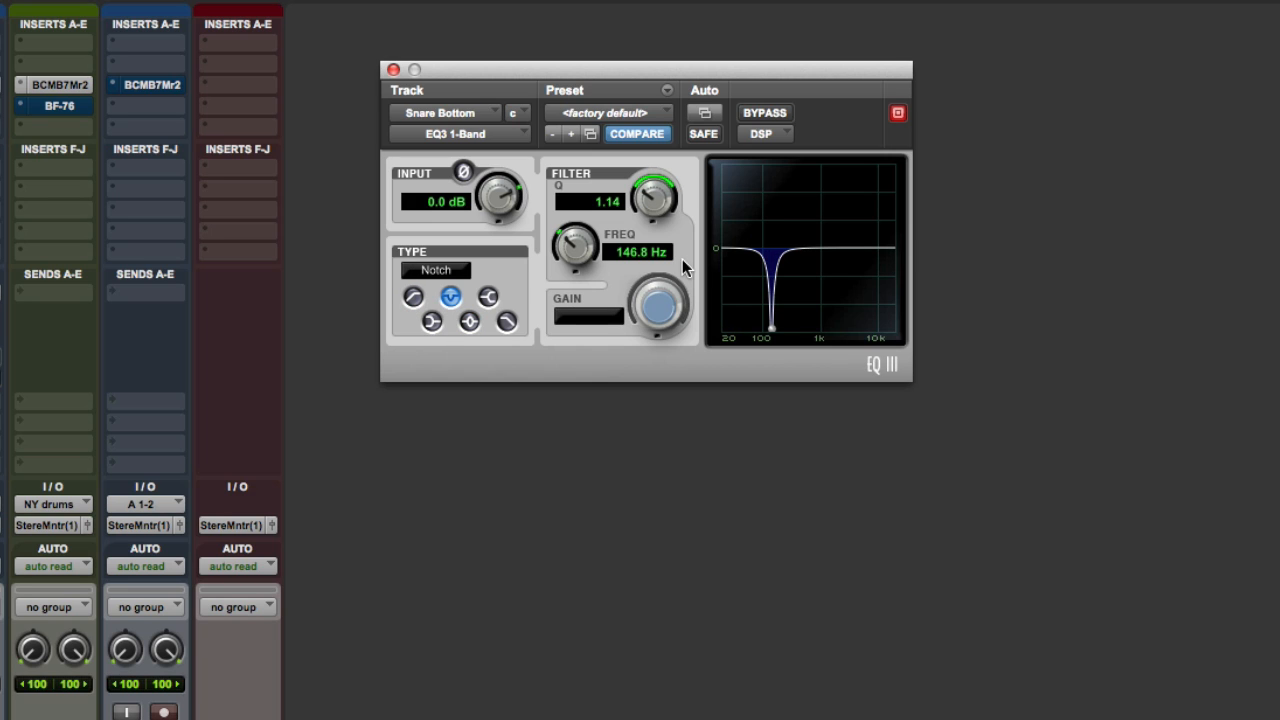
left_click_drag(772, 328, 766, 278)
left_click(469, 321)
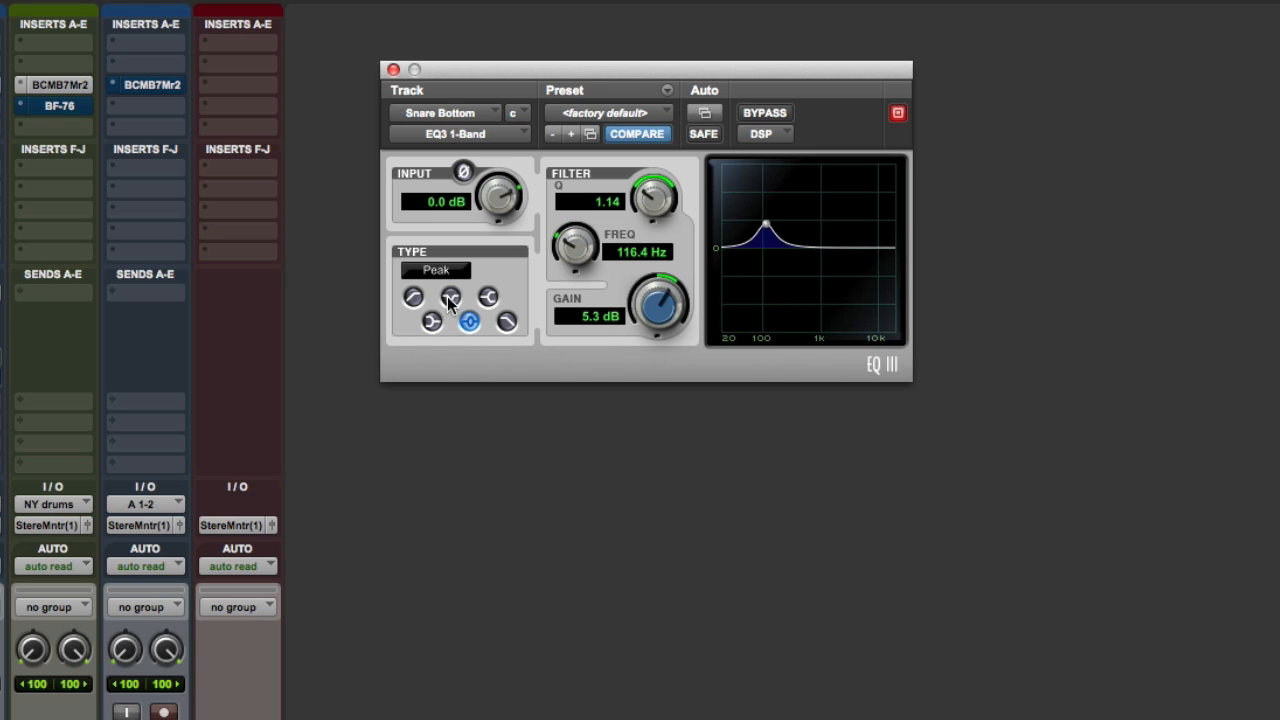
Try a Notch on the Snare Top EQ at 743.9 Hz with a Q of 1.22, and return it to Peak with -6.3 dB of gain
left_click(450, 297)
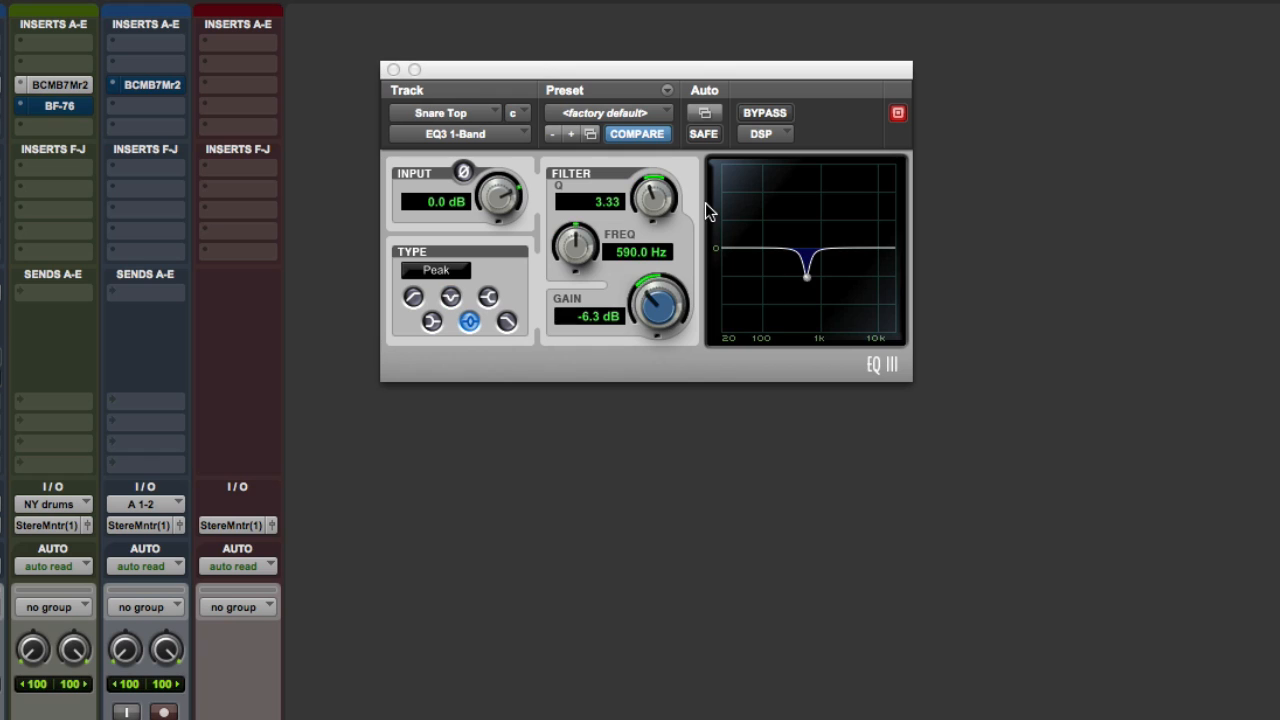
left_click(450, 297)
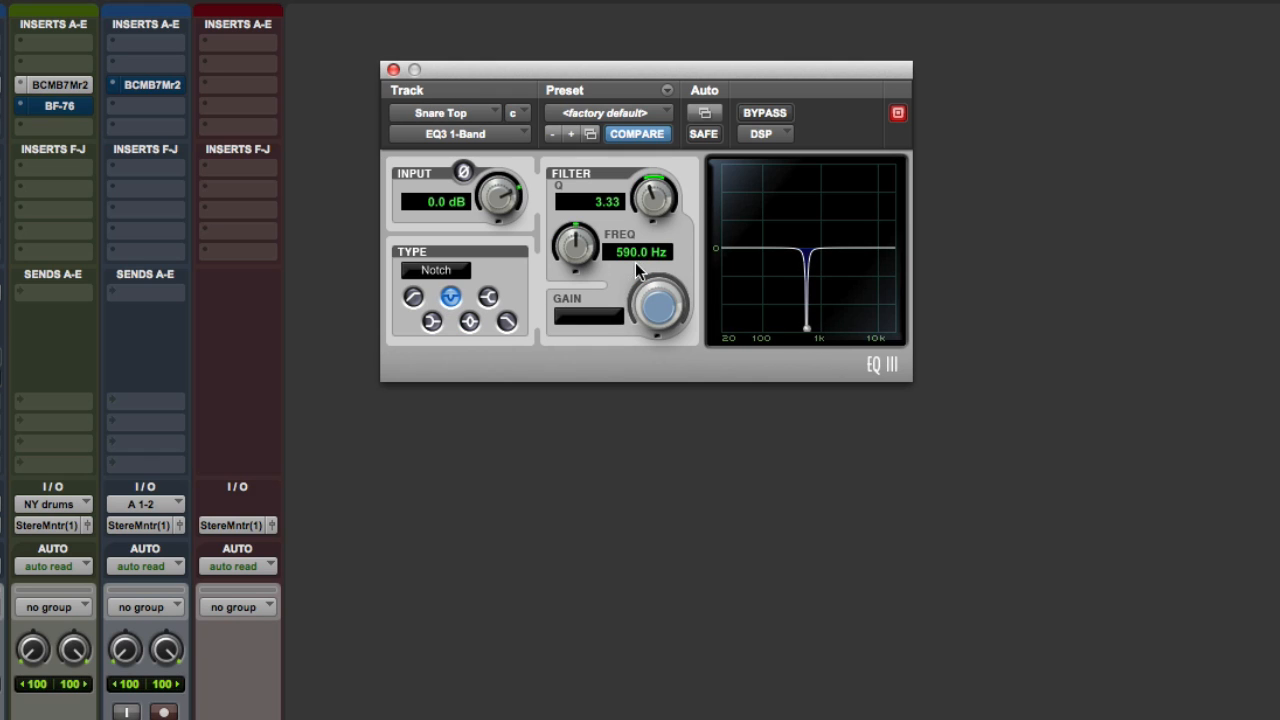
mouse_move(575, 245)
left_mouse_down()
mouse_move(576, 258)
mouse_move(578, 246)
left_mouse_up()
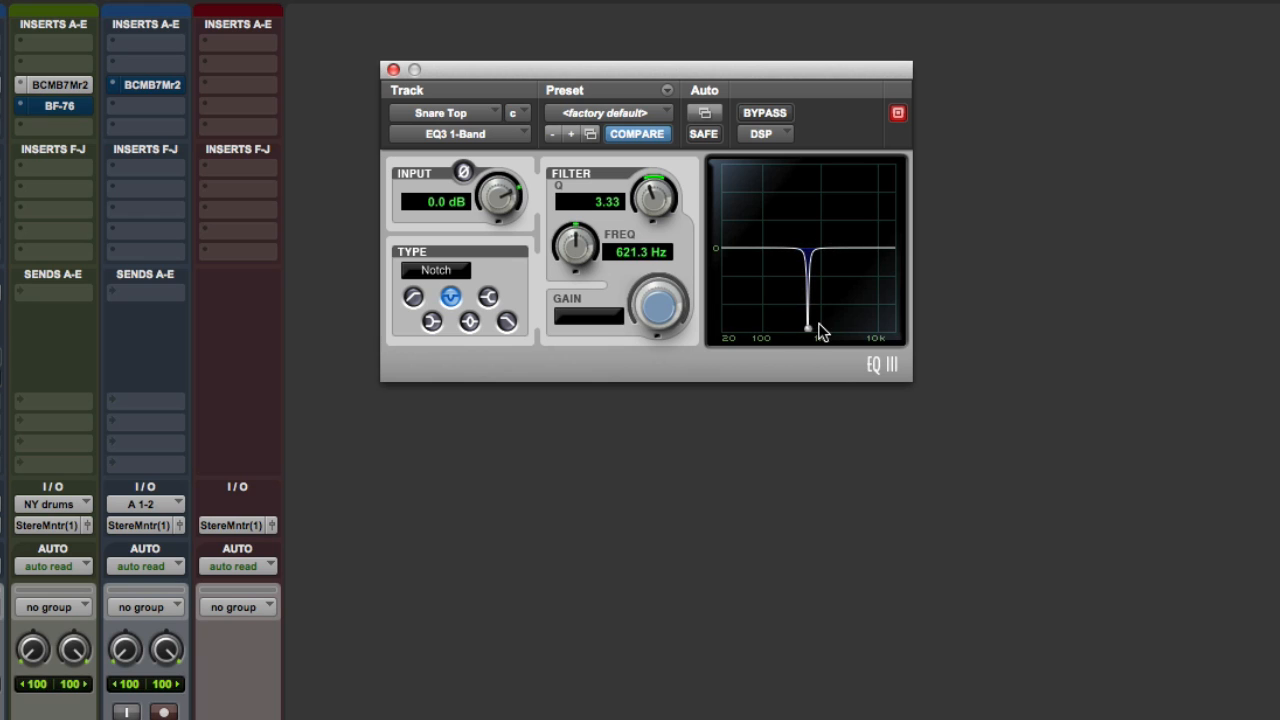
mouse_move(808, 330)
left_mouse_down()
mouse_move(768, 323)
mouse_move(844, 323)
mouse_move(745, 320)
mouse_move(815, 325)
left_mouse_up()
left_click_drag(645, 204, 643, 276)
mouse_move(828, 332)
left_mouse_down()
mouse_move(794, 330)
mouse_move(813, 320)
mouse_move(818, 278)
mouse_move(812, 328)
left_mouse_up()
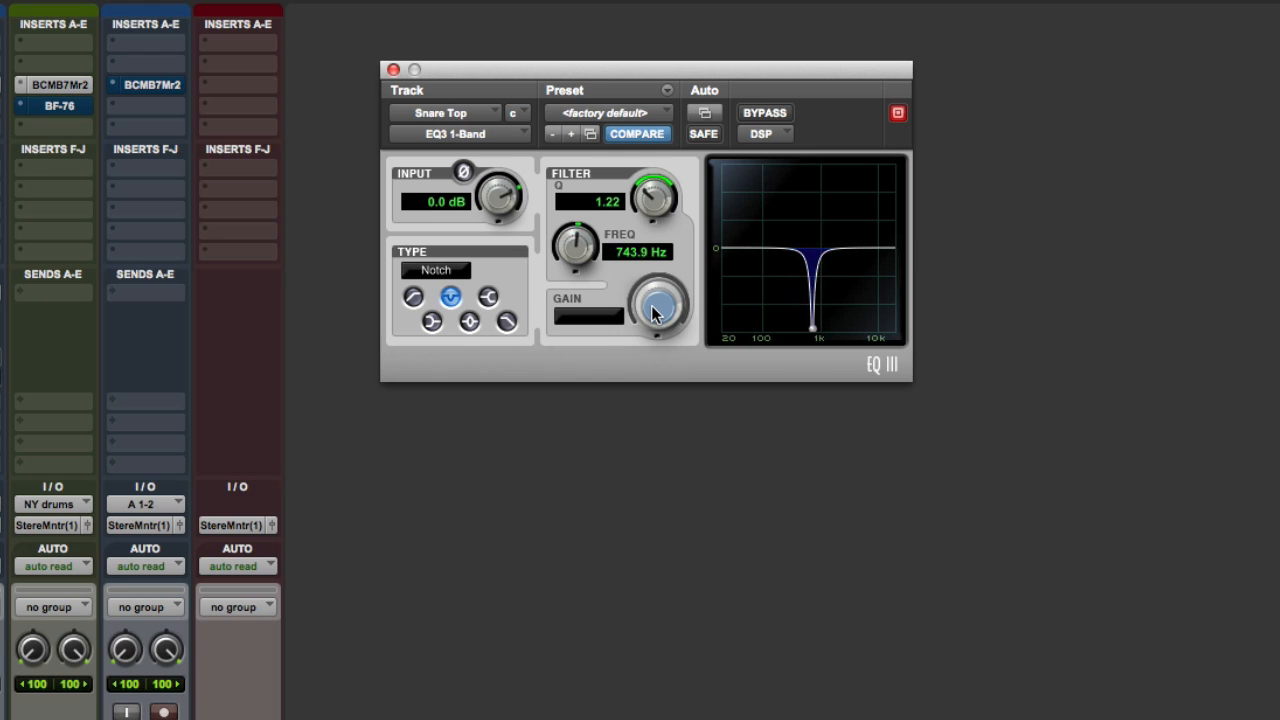
left_click(469, 321)
left_click_drag(660, 308, 685, 312)
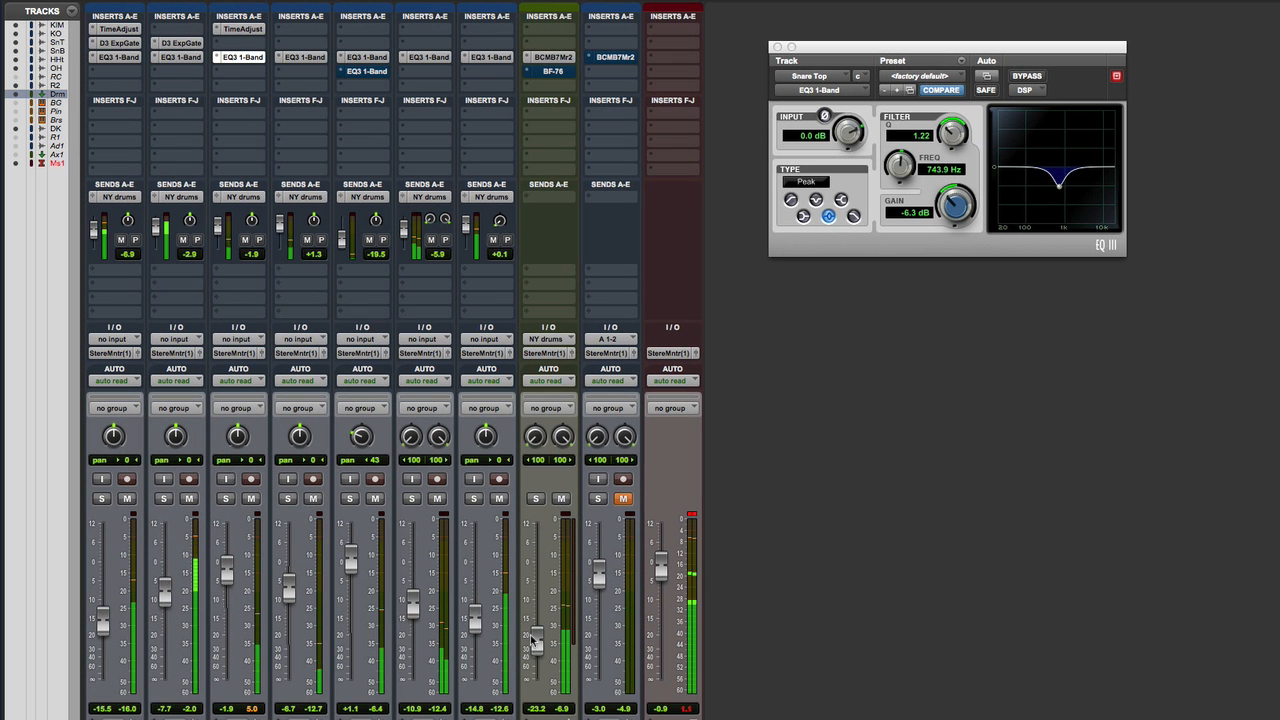
Pull the Drm track's fader fully down and compare the mix with all third-slot inserts bypassed and active
left_click_drag(538, 645, 538, 688)
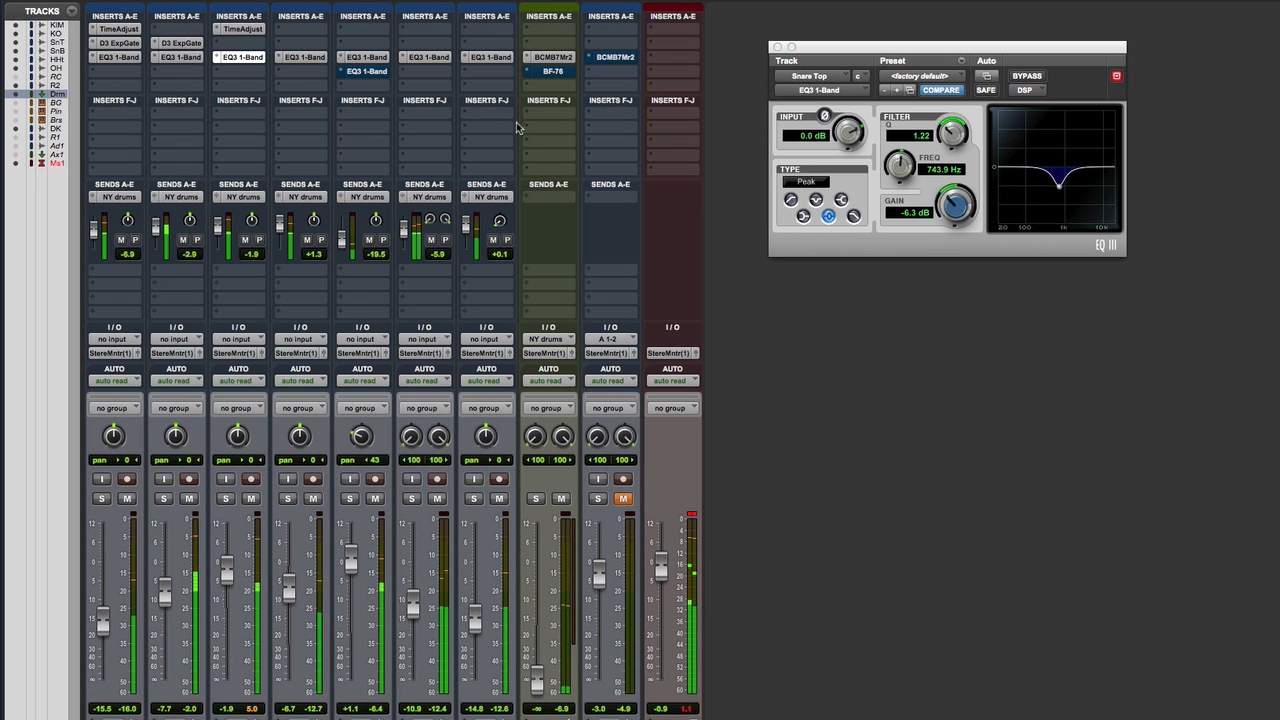
left_click(490, 57, "alt+super")
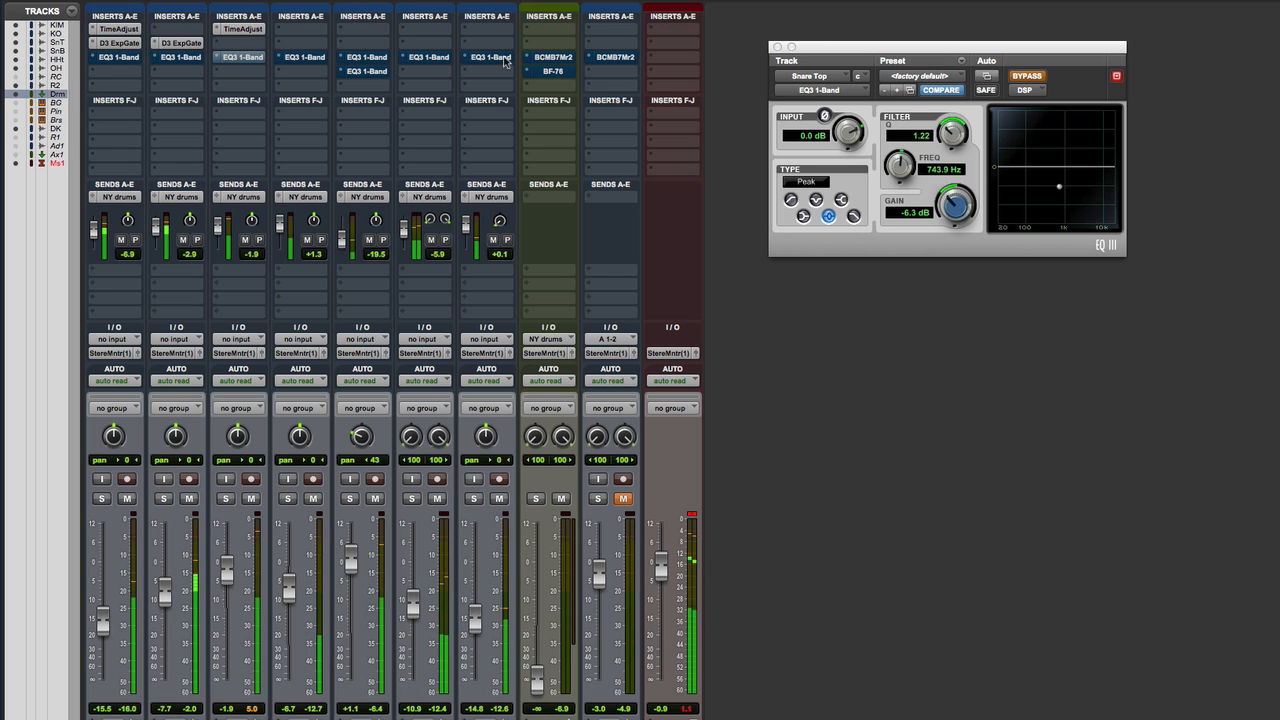
left_click(505, 57, "alt+super")
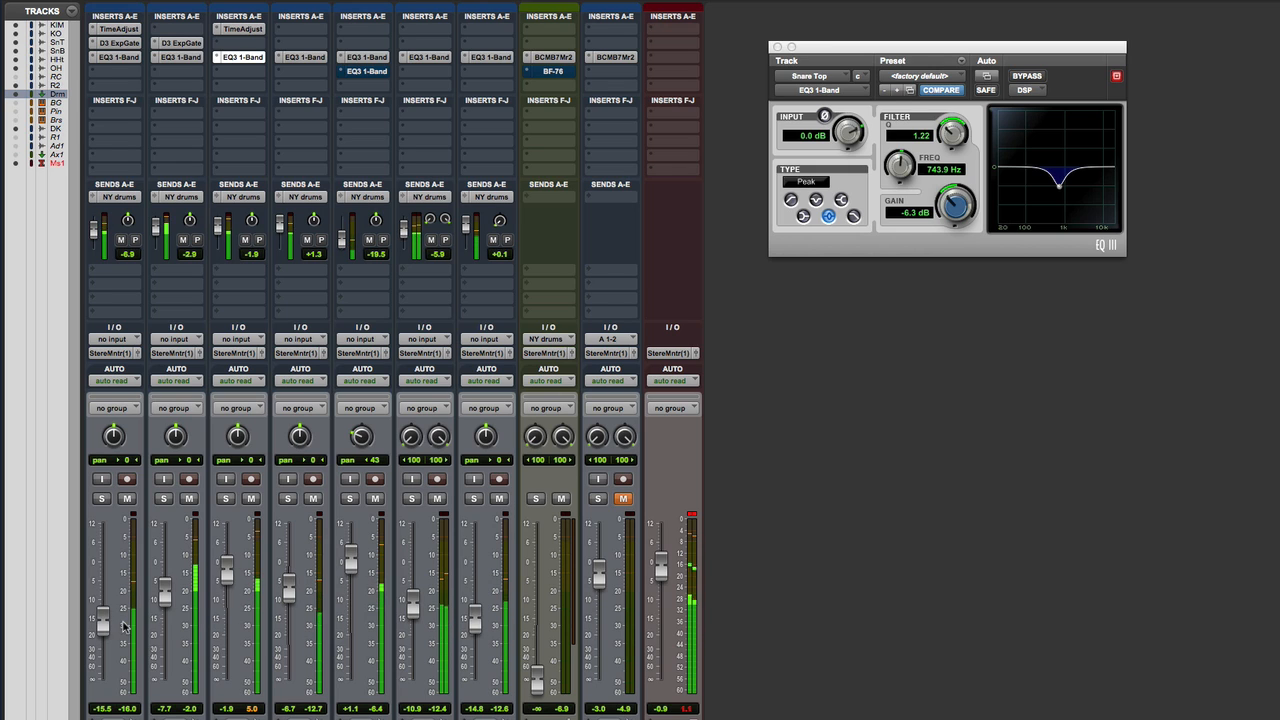
Raise the KIM track's fader to -6.5 dB and repeatedly compare the mix with the third-slot inserts bypassed and active
left_click_drag(103, 624, 105, 591)
left_click(497, 60, "alt+super")
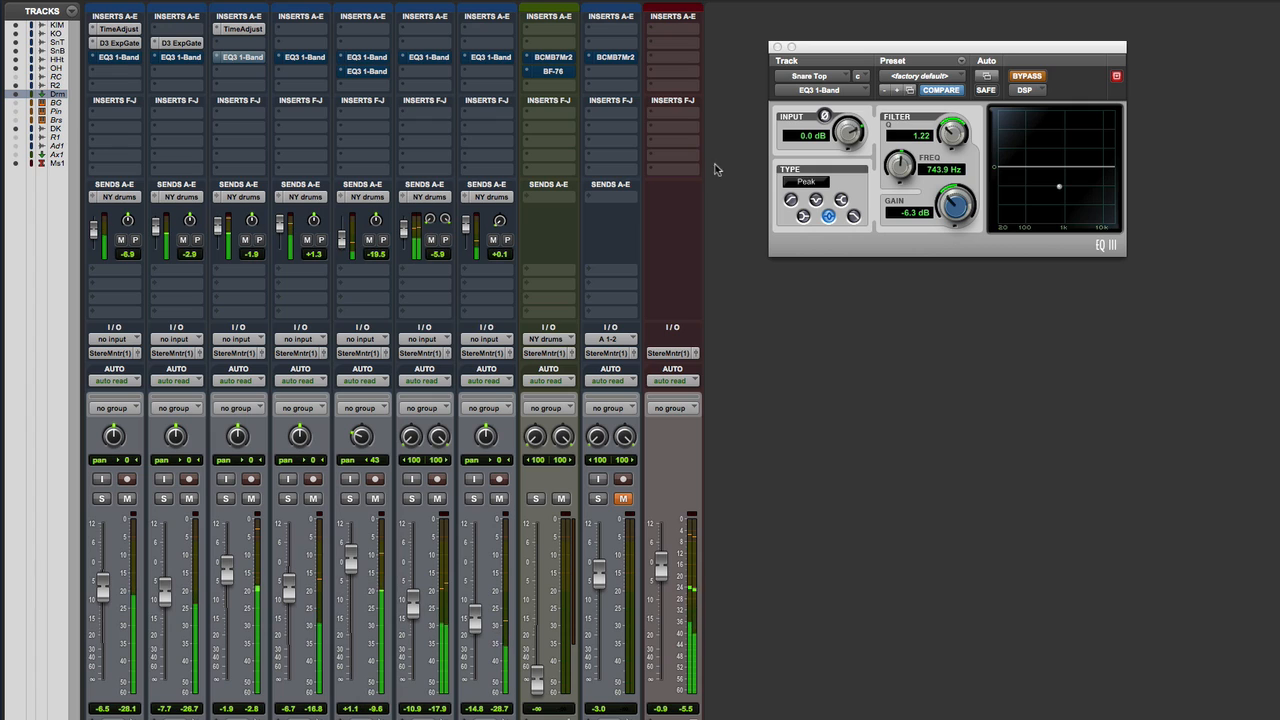
left_click(601, 59, "alt+super")
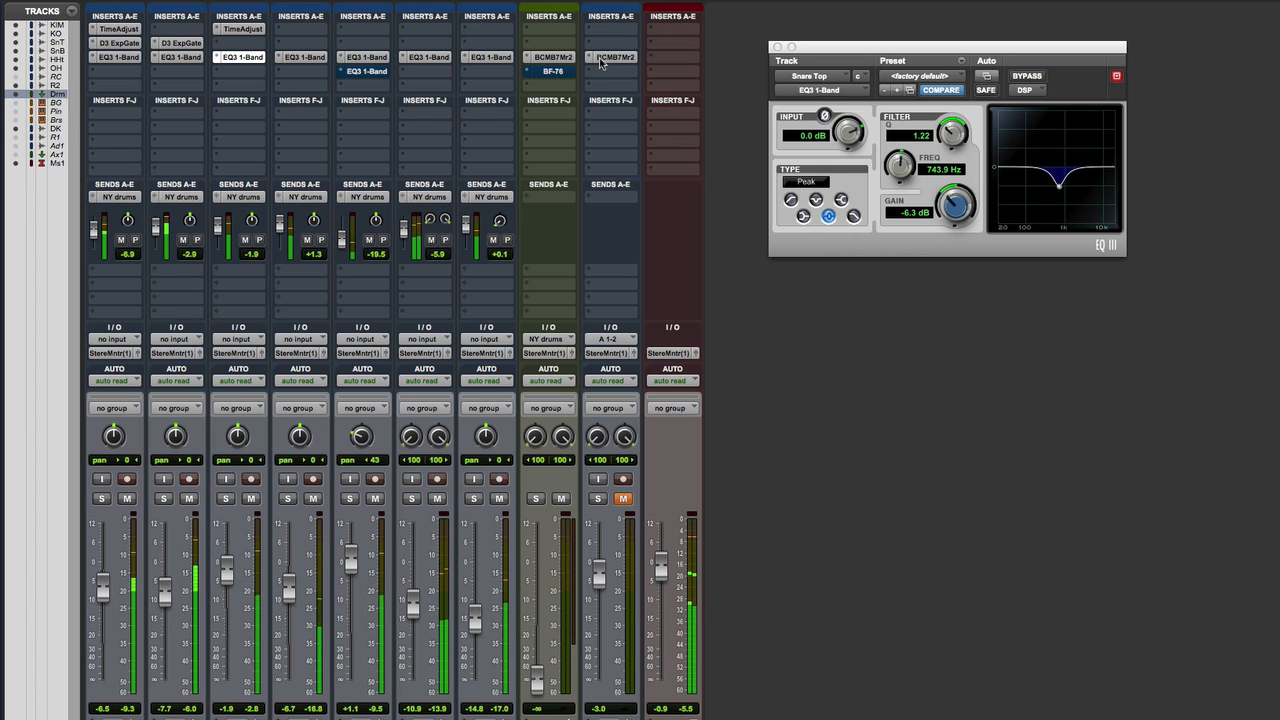
left_click(601, 59, "alt+super")
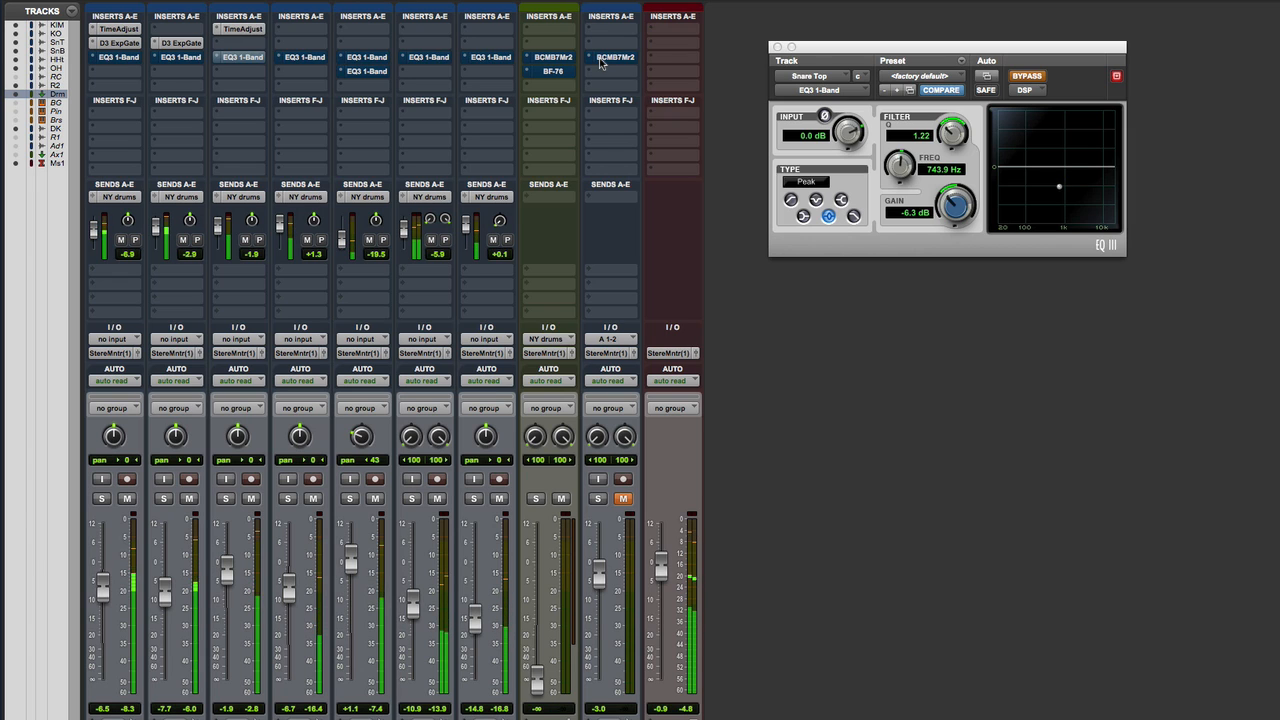
left_click(601, 59, "alt+super")
Lower the SnT fader to -5.4 dB, the SnB fader to -8.2 dB and the HHt fader to -8.8 dB
left_click_drag(226, 580, 226, 592)
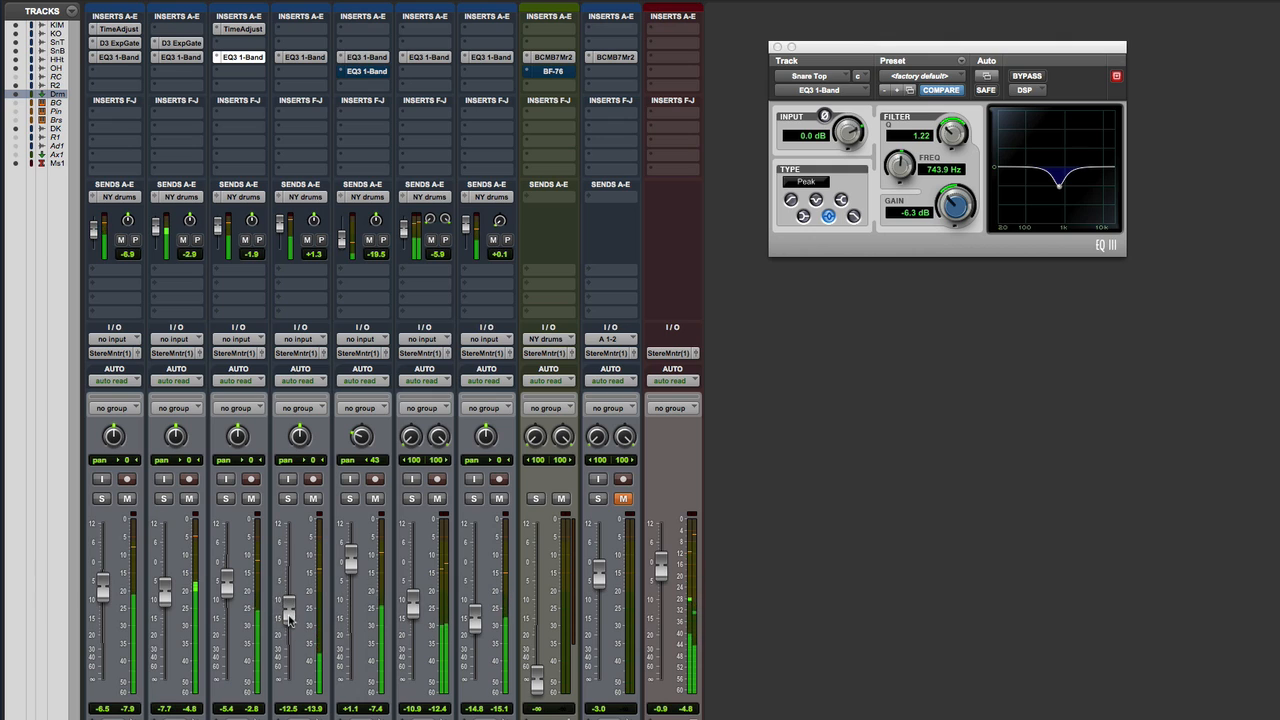
left_click_drag(358, 574, 347, 606)
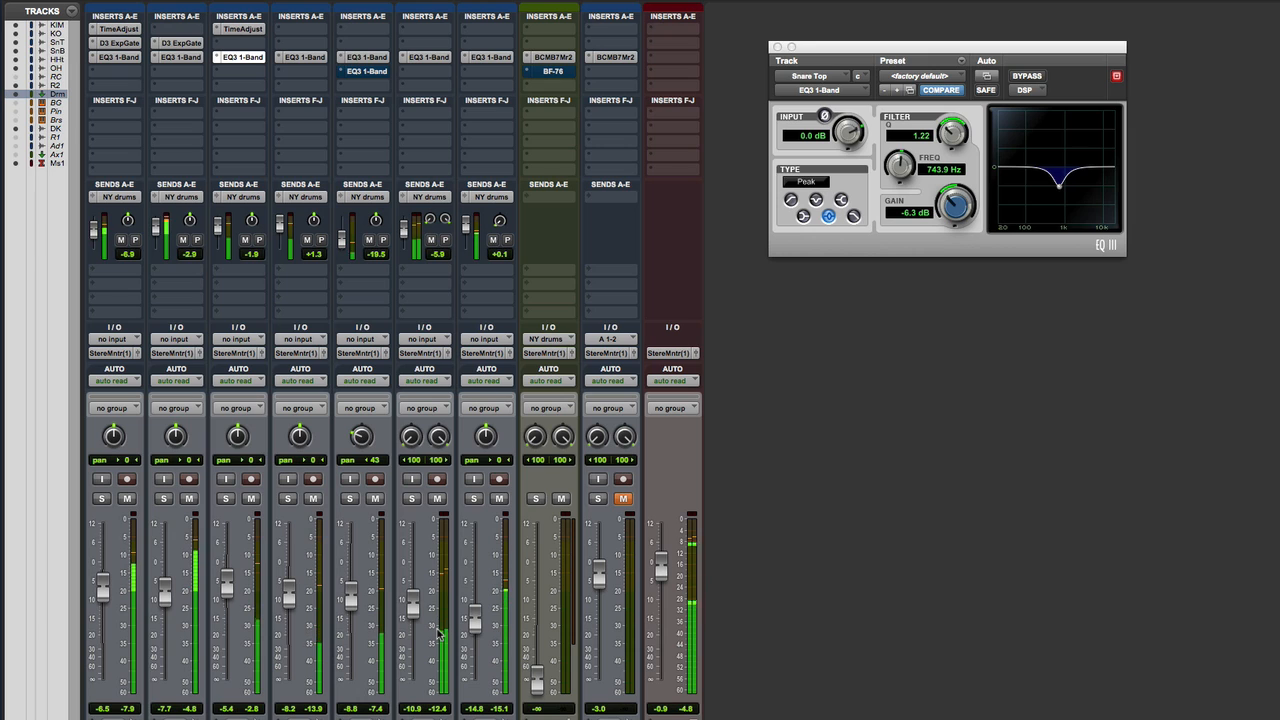
Raise the Drm track's fader to -29.3 dB and compare the mix again with the third-slot inserts bypassed and active
mouse_move(538, 682)
left_mouse_down()
mouse_move(537, 648)
mouse_move(537, 661)
left_mouse_up()
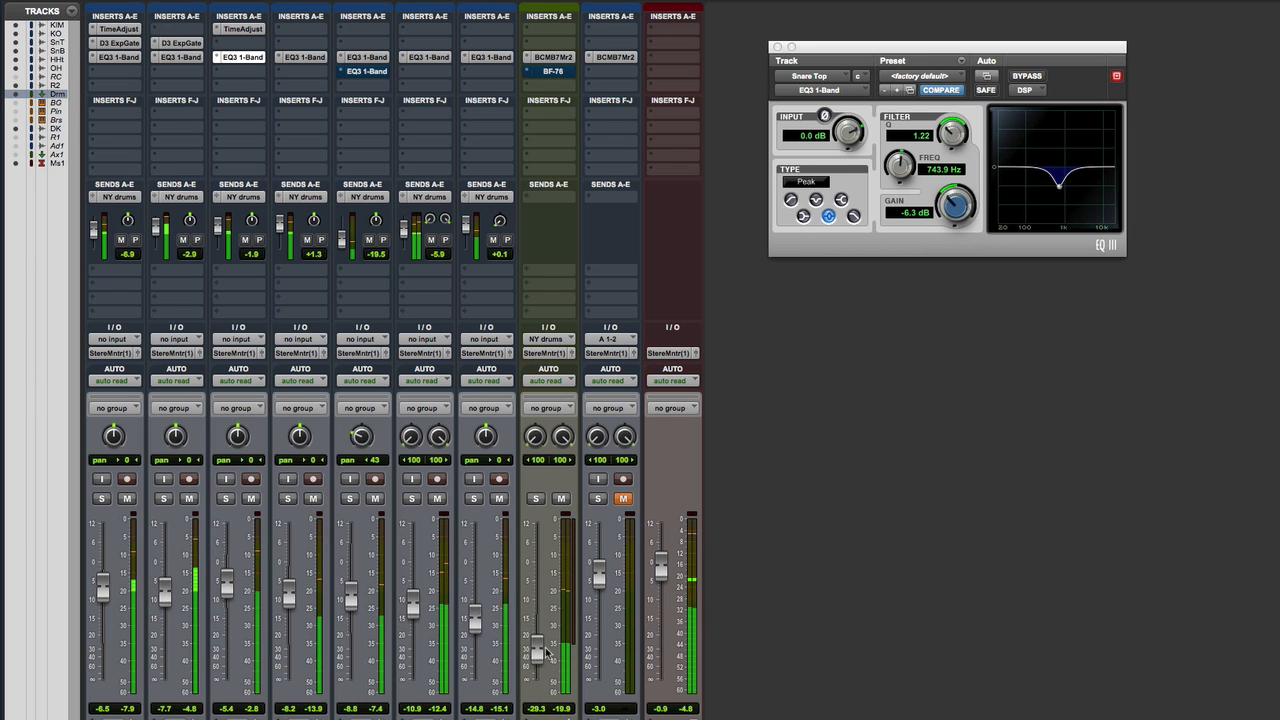
left_click(548, 57, "alt+super")
left_click(548, 58, "alt+super")
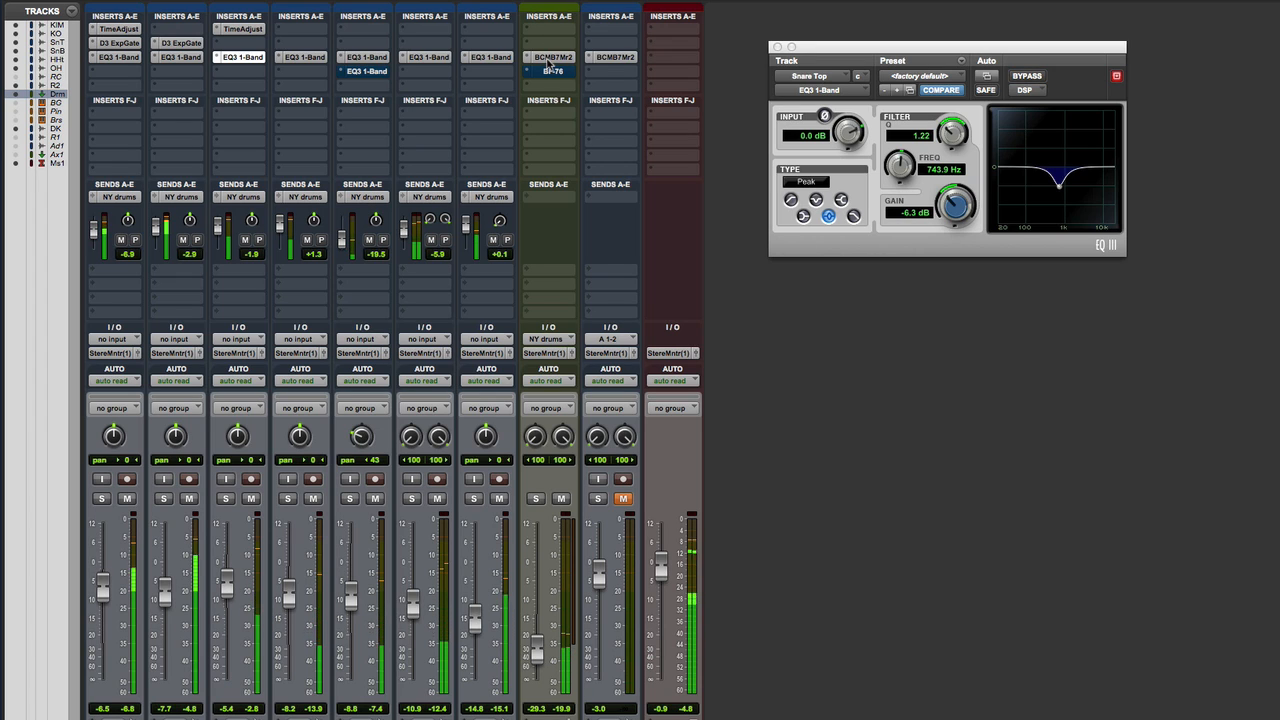